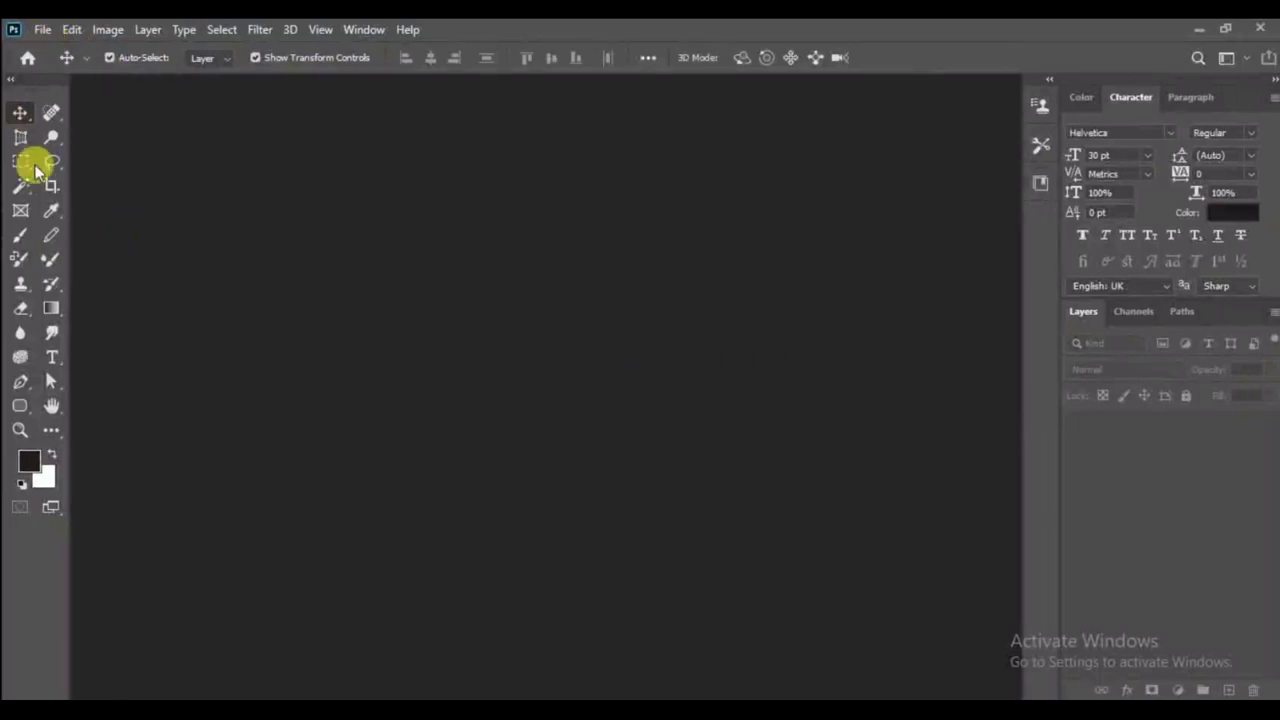
# - Start a new document from the File menu and show the blank Print presets
pyautogui.click(43, 32)
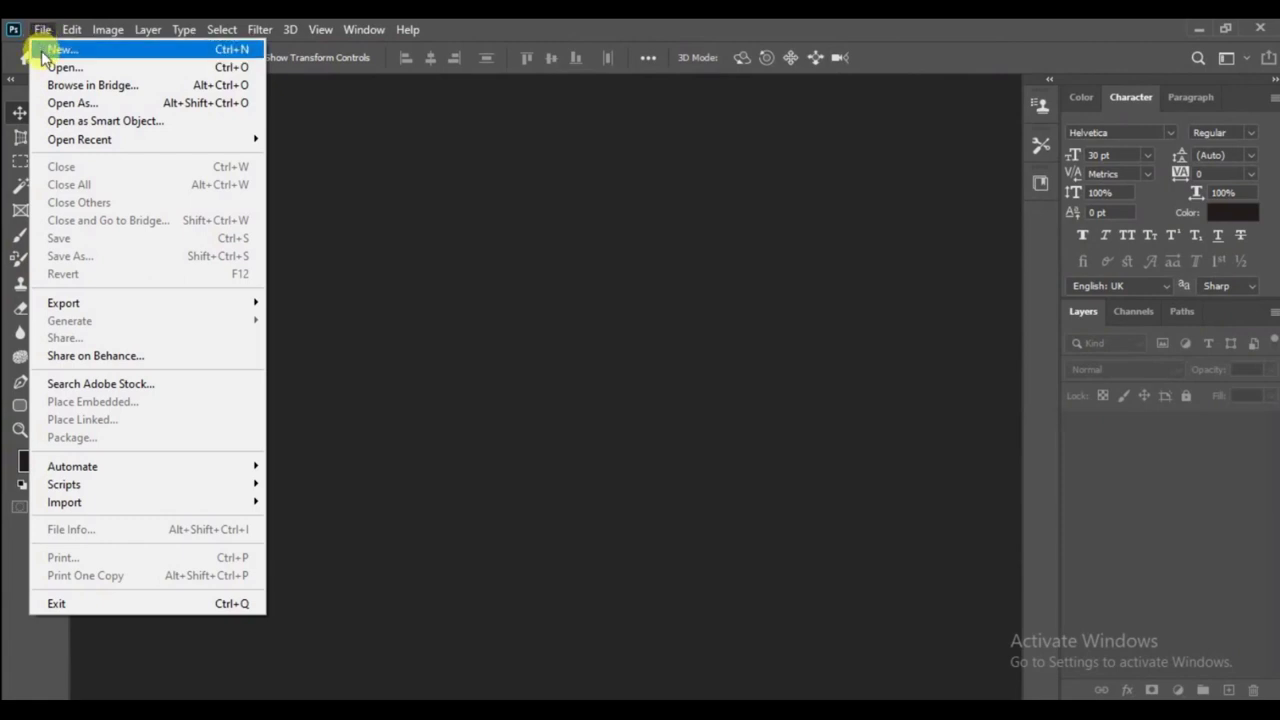
pyautogui.click(82, 52)
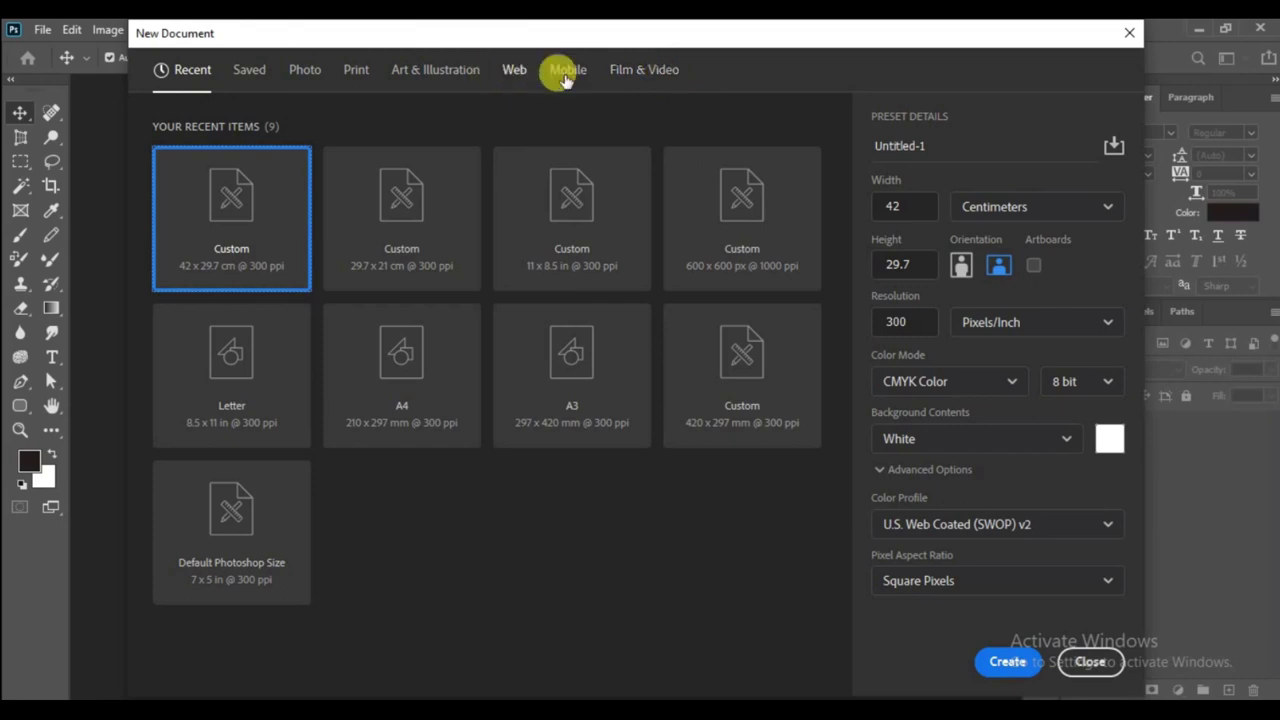
pyautogui.click(357, 75)
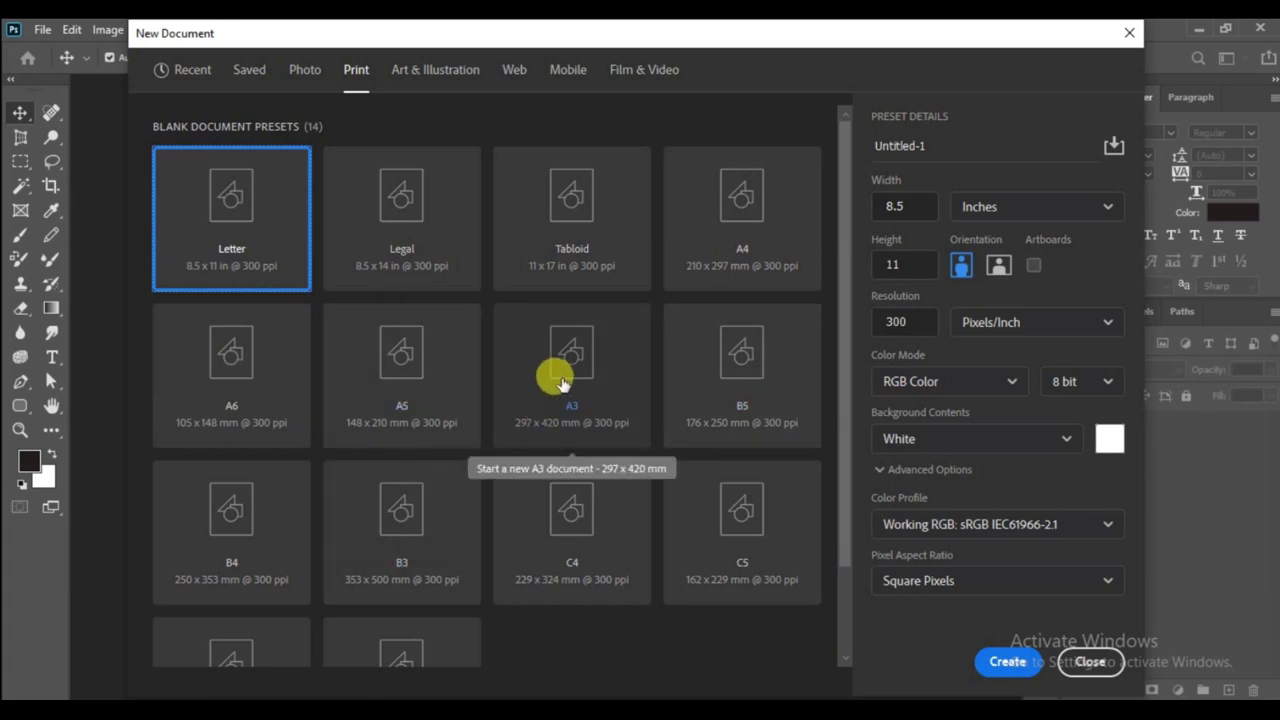
# - Set the page to A3 landscape, 42 × 29.7 centimetres, at 300 pixels per inch
pyautogui.click(561, 384)
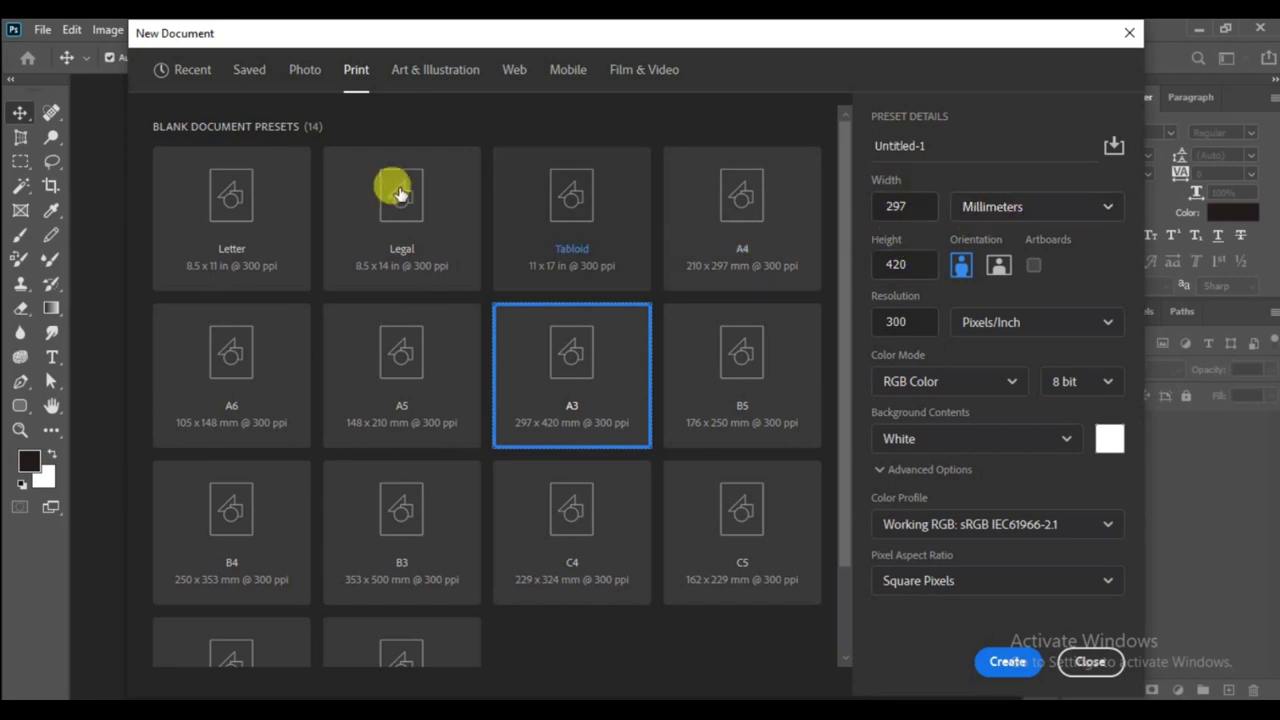
pyautogui.click(1107, 207)
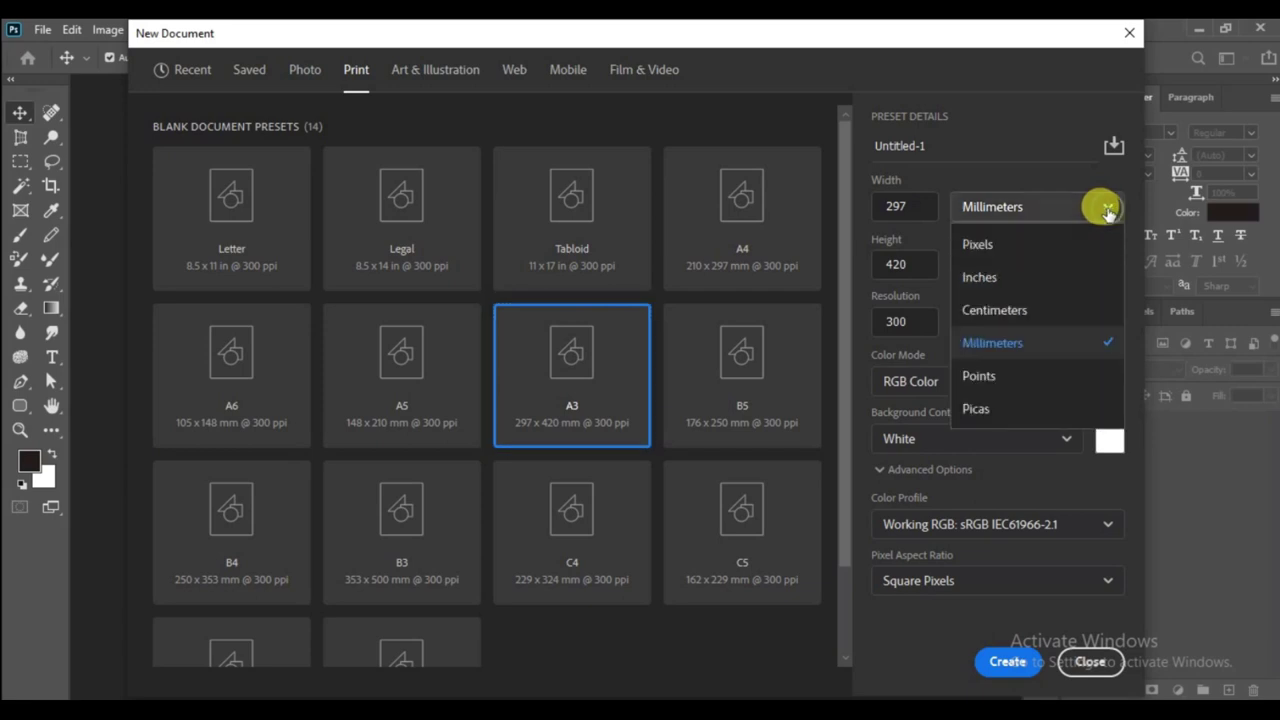
pyautogui.click(1016, 310)
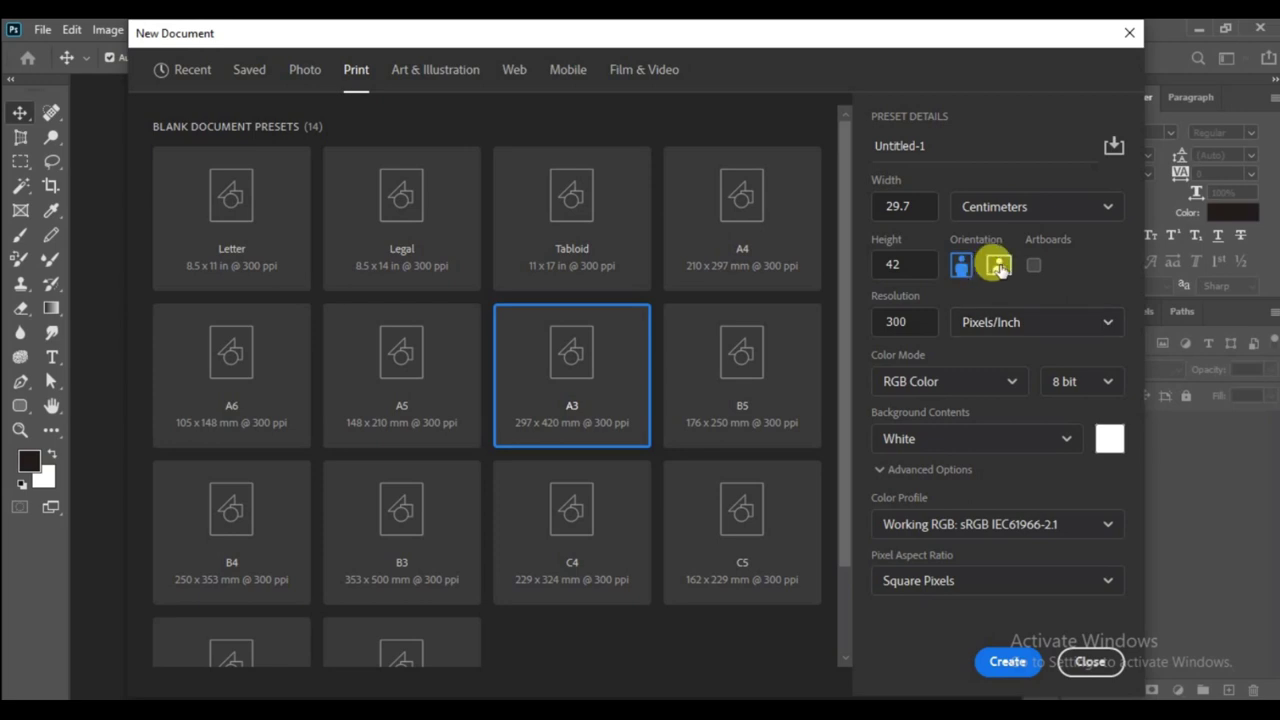
pyautogui.click(998, 266)
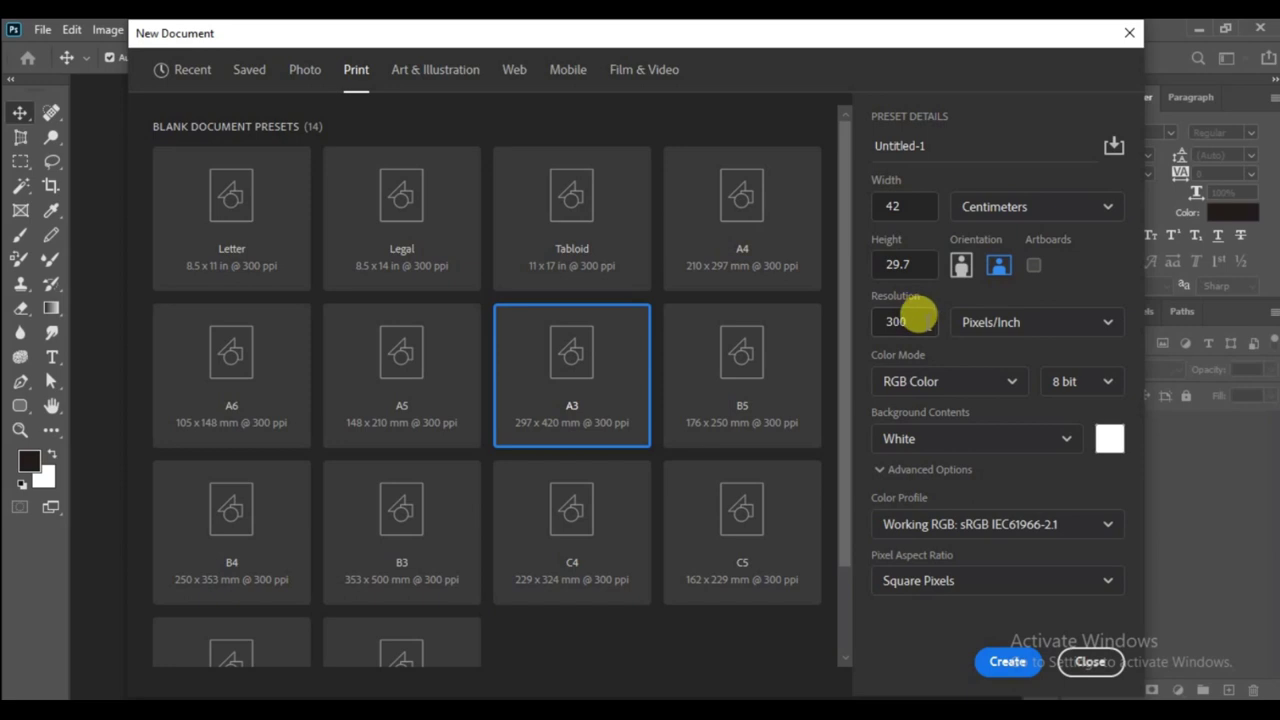
pyautogui.doubleClick(905, 320)
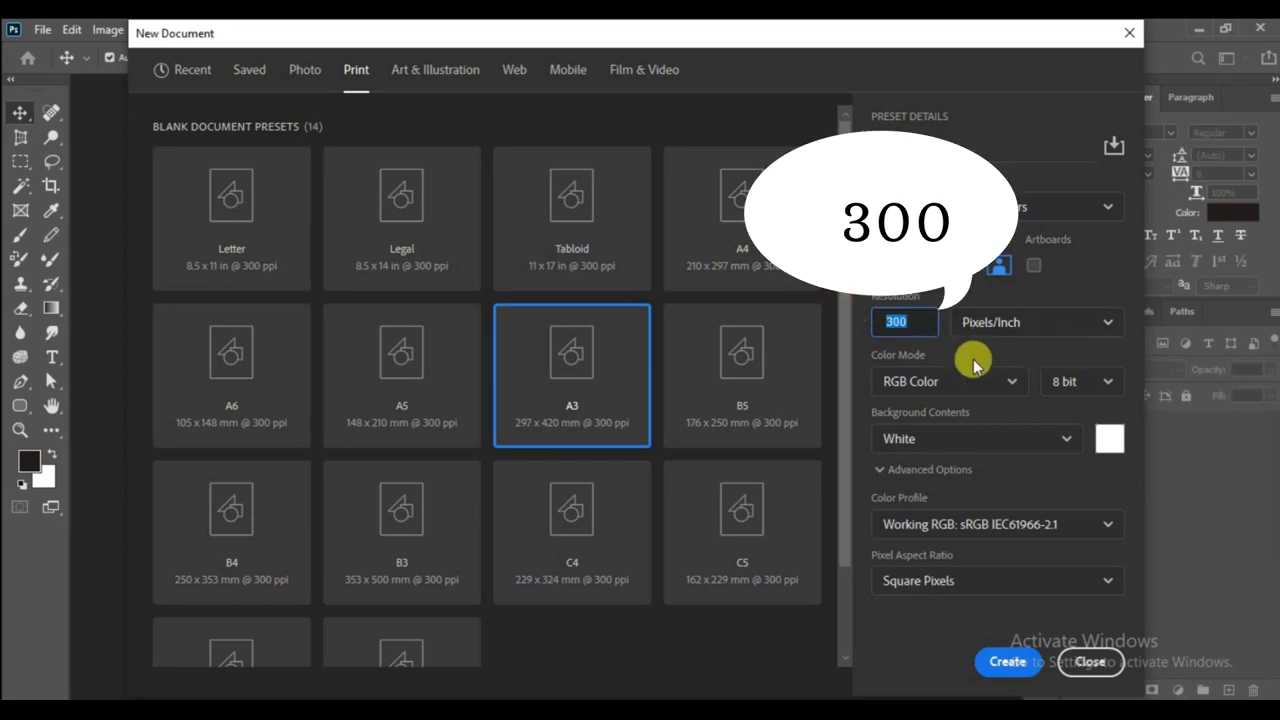
pyautogui.click(895, 320)
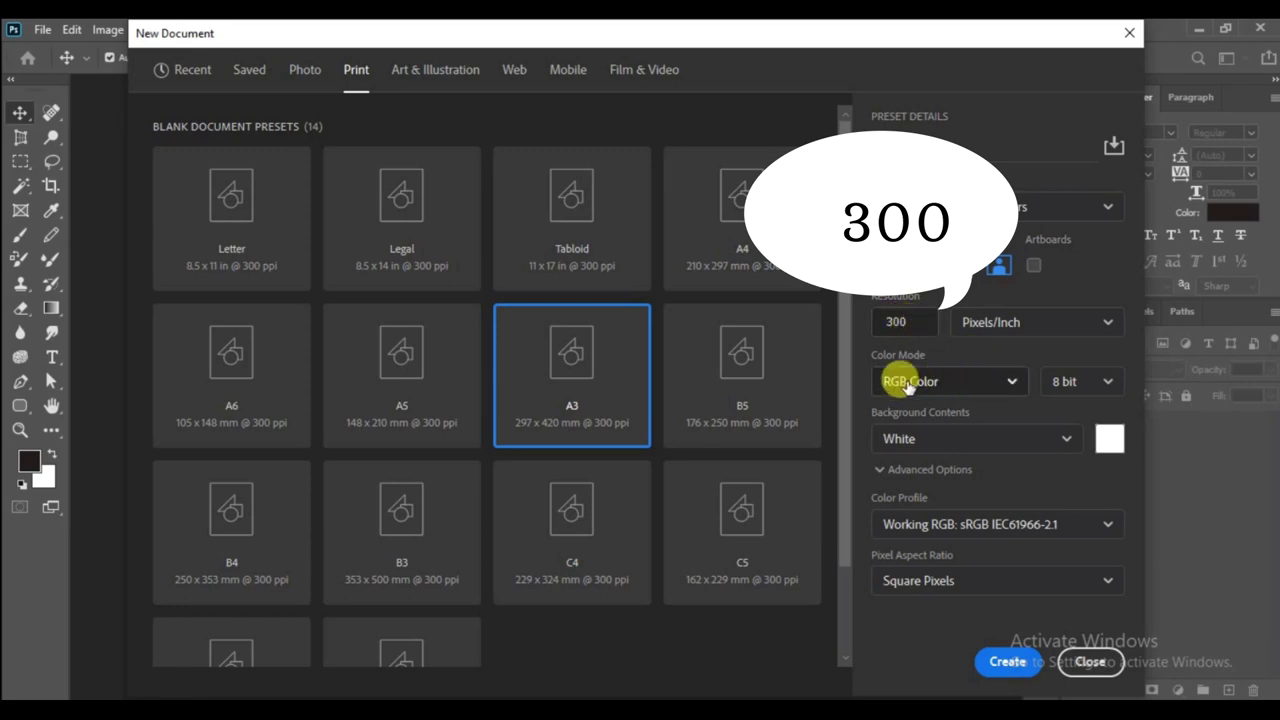
pyautogui.click(1012, 384)
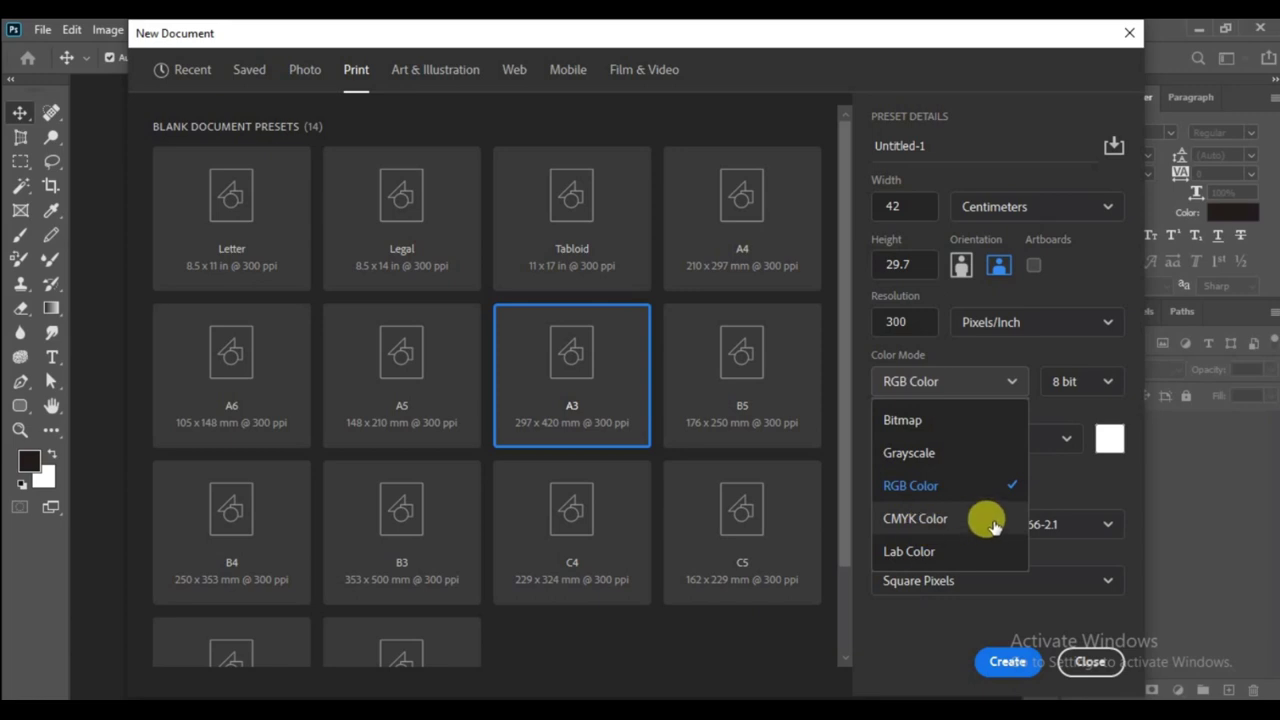
# - Choose CMYK Color mode and create the blank A3 document
pyautogui.click(993, 524)
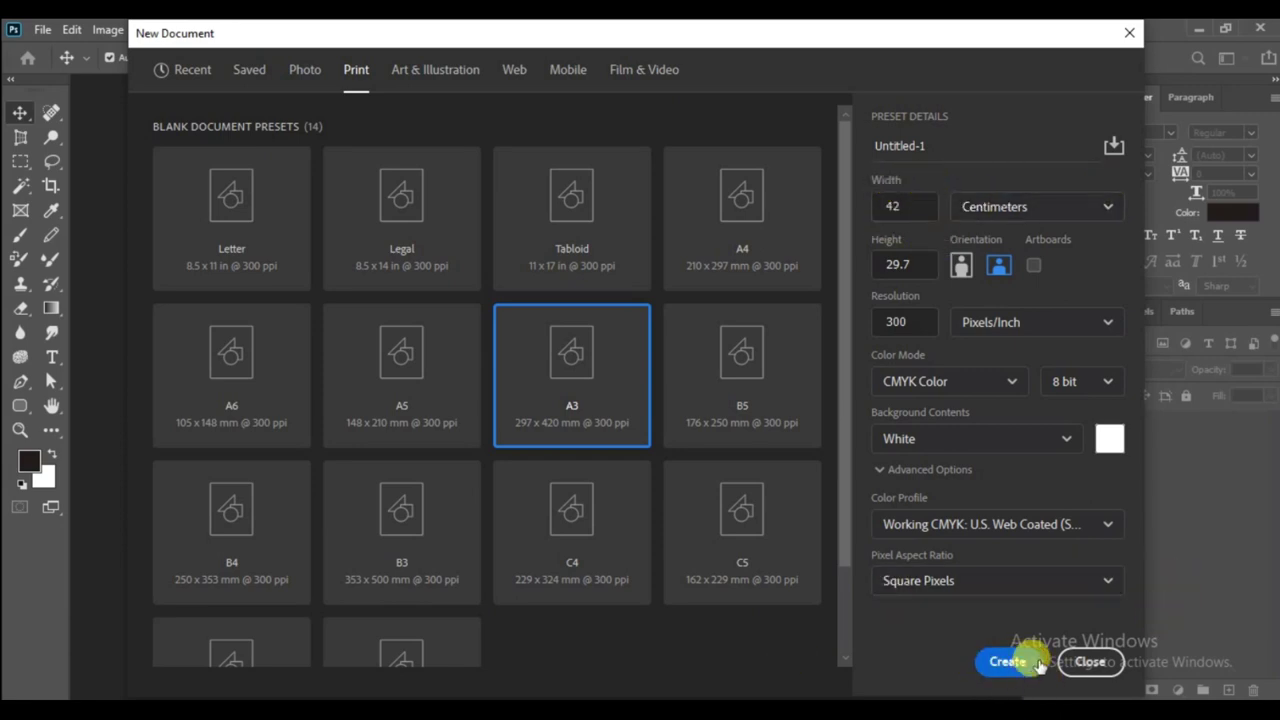
pyautogui.click(1008, 662)
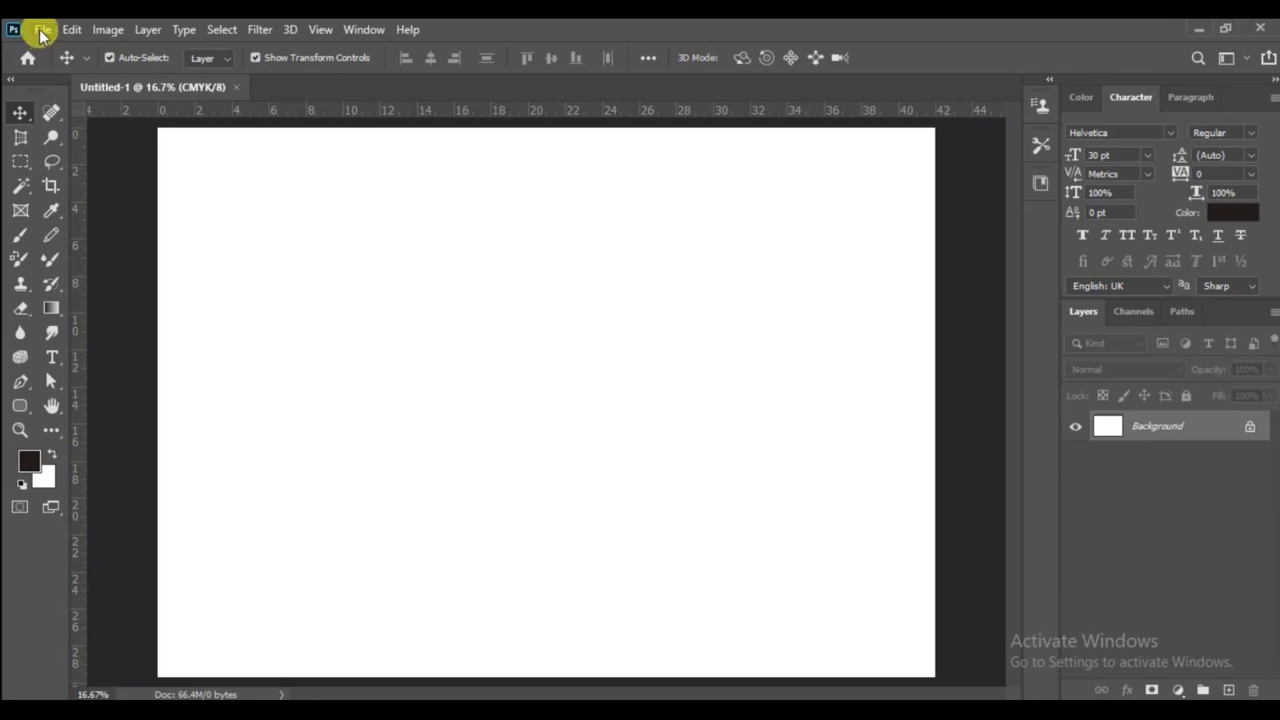
pyautogui.click(43, 30)
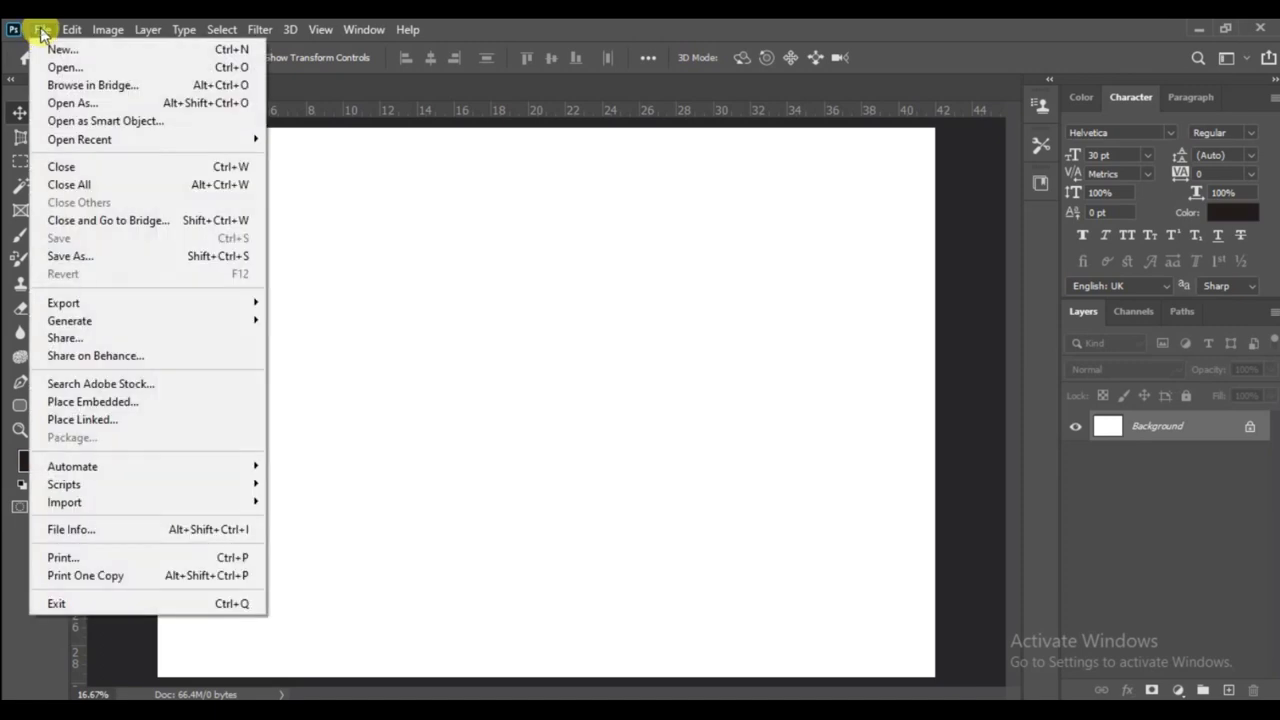
pyautogui.click(104, 404)
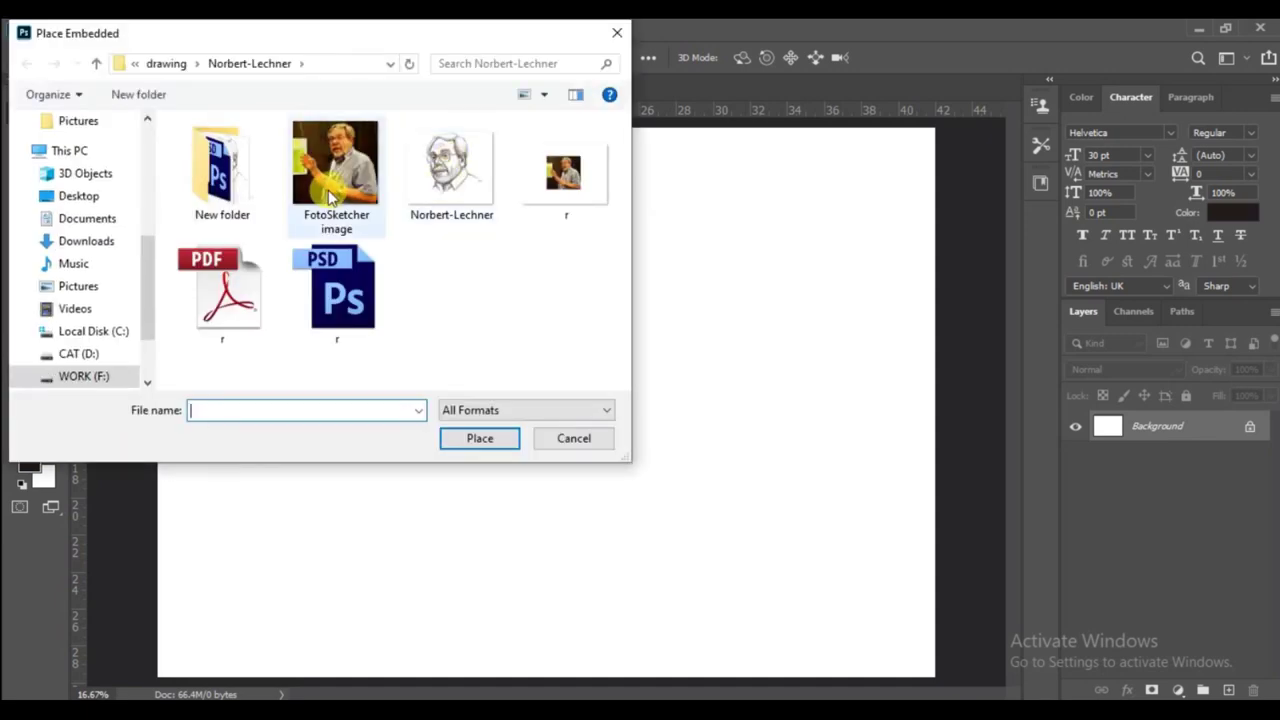
# - Place the FotoSketcher image photo on the page and commit it as a layer
pyautogui.click(329, 195)
pyautogui.click(479, 435)
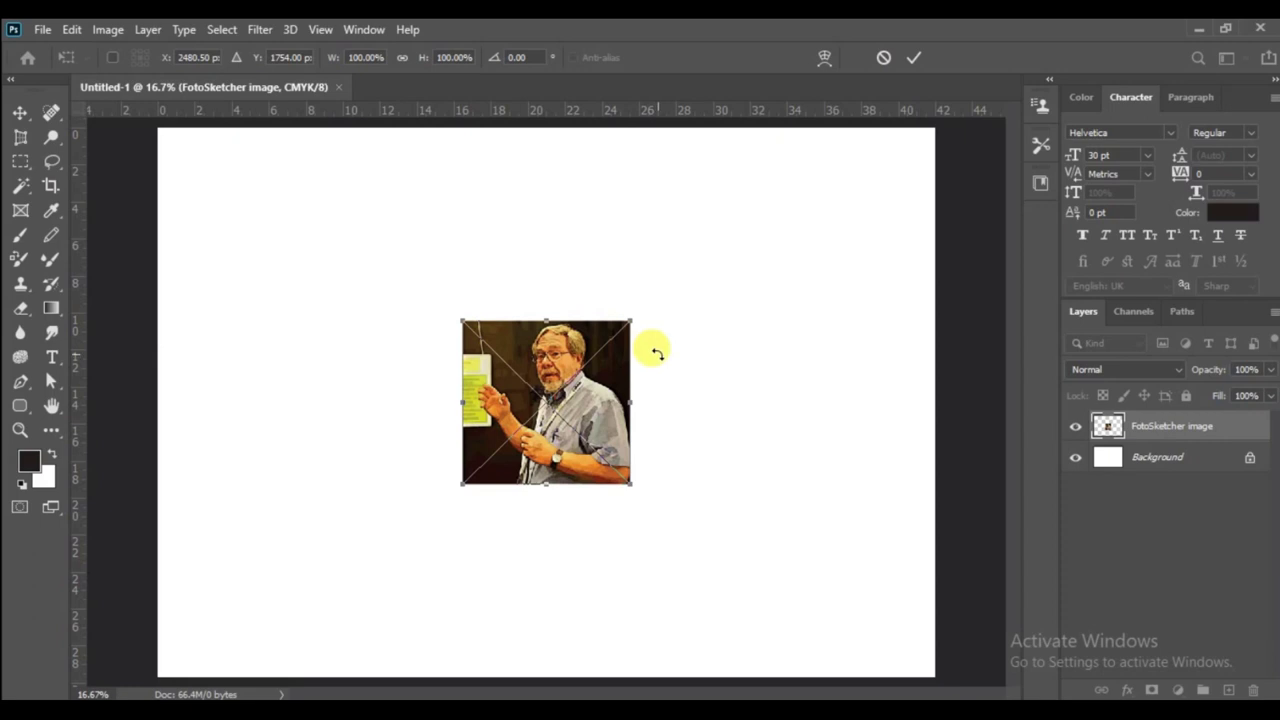
pyautogui.press('Return')
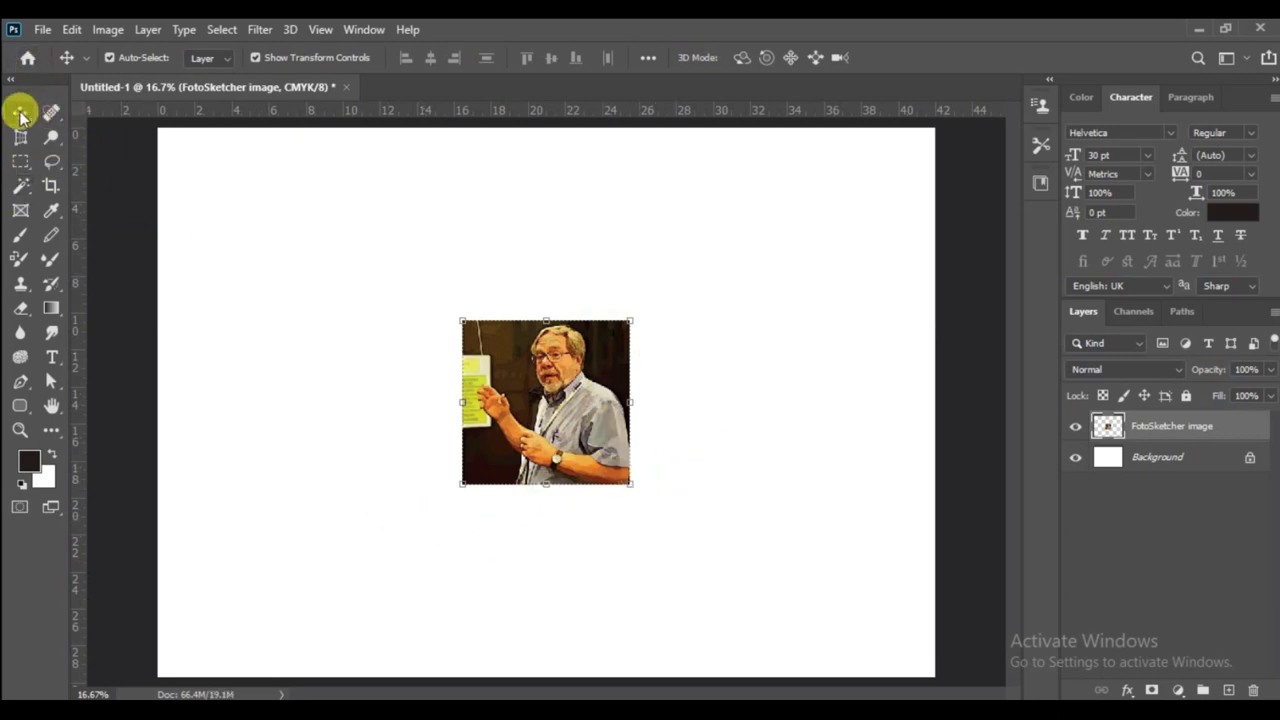
# - Scale the photo proportionally to about 175%, reposition it, and commit the transform
pyautogui.moveTo(552, 408)
pyautogui.mouseDown()
pyautogui.moveTo(298, 284)
pyautogui.moveTo(848, 296)
pyautogui.moveTo(515, 479)
pyautogui.moveTo(596, 339)
pyautogui.mouseUp()
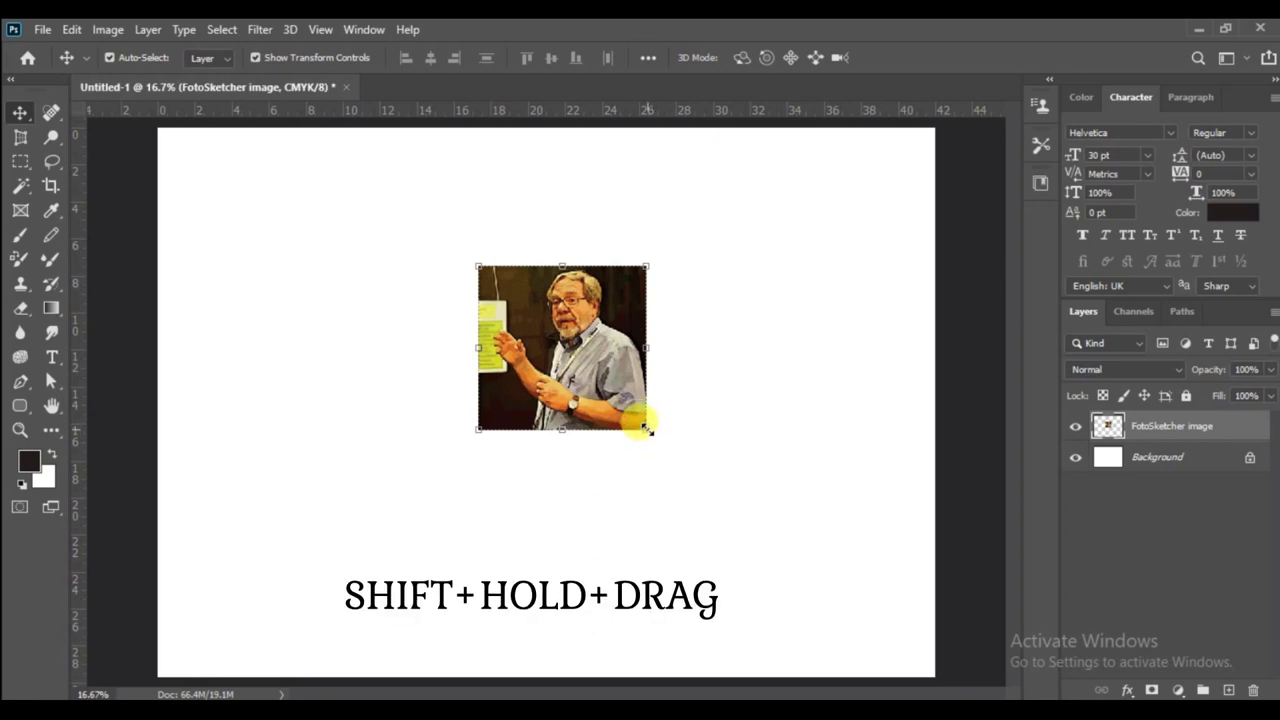
pyautogui.moveTo(646, 428); pyautogui.dragTo(746, 581)
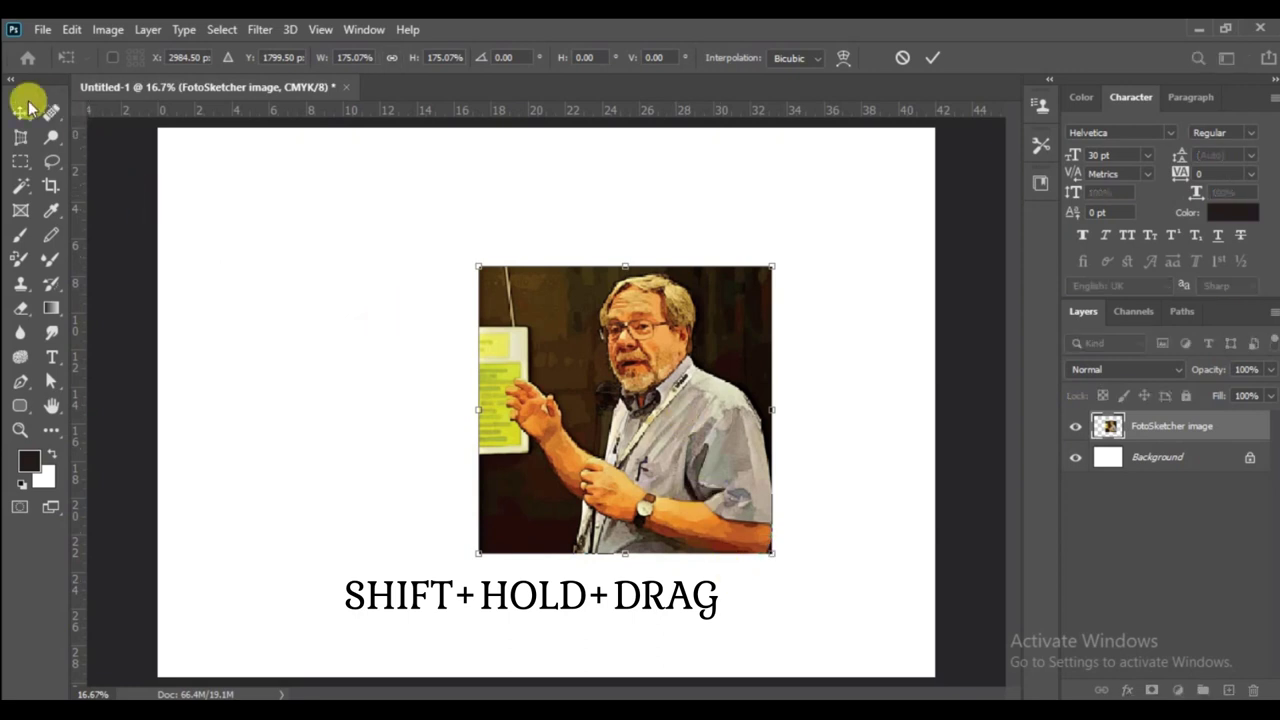
pyautogui.moveTo(651, 386); pyautogui.dragTo(551, 348)
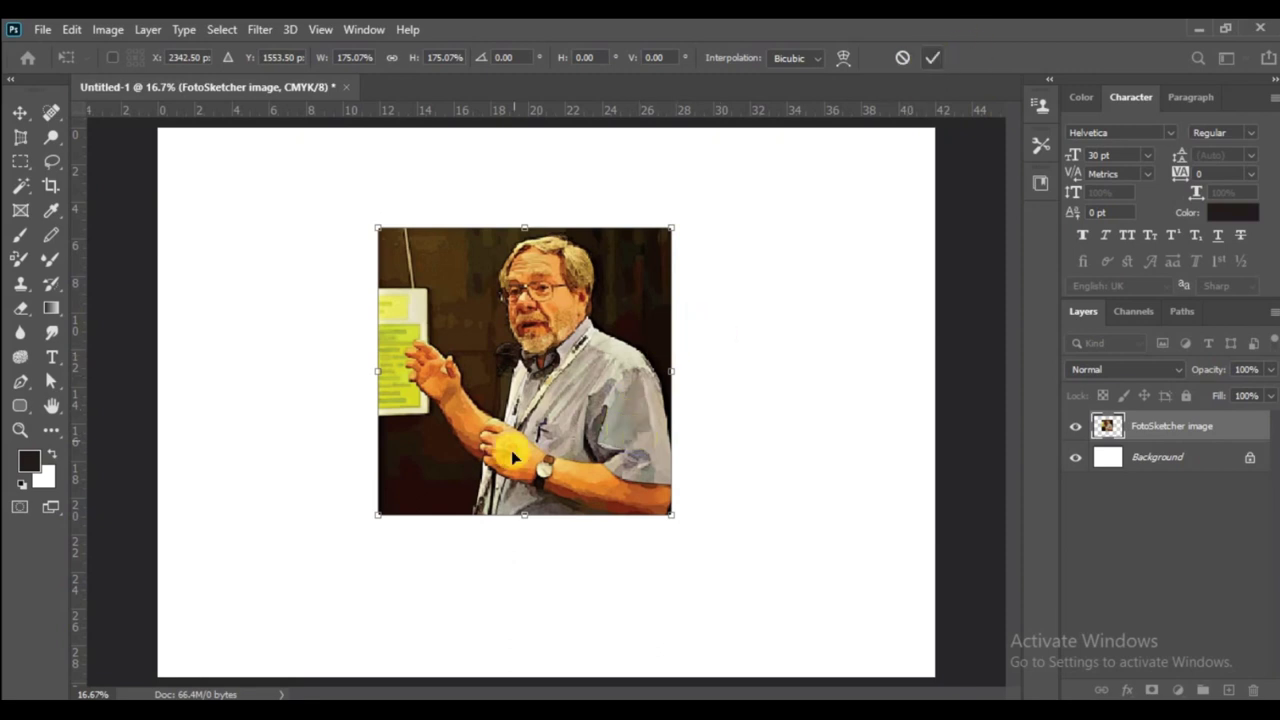
pyautogui.press('Return')
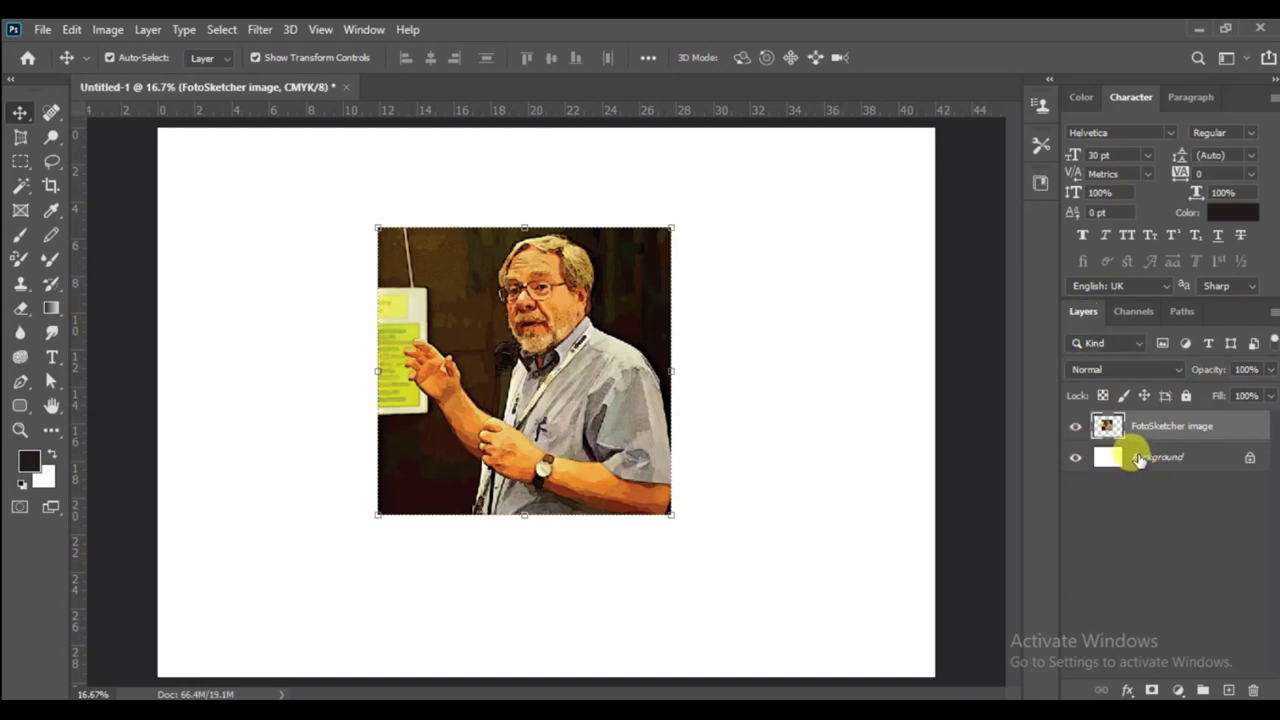
# - Select the photo with the Background layer and align their horizontal and vertical centres
pyautogui.keyDown('shift'); pyautogui.click(1140, 460); pyautogui.keyUp('shift')
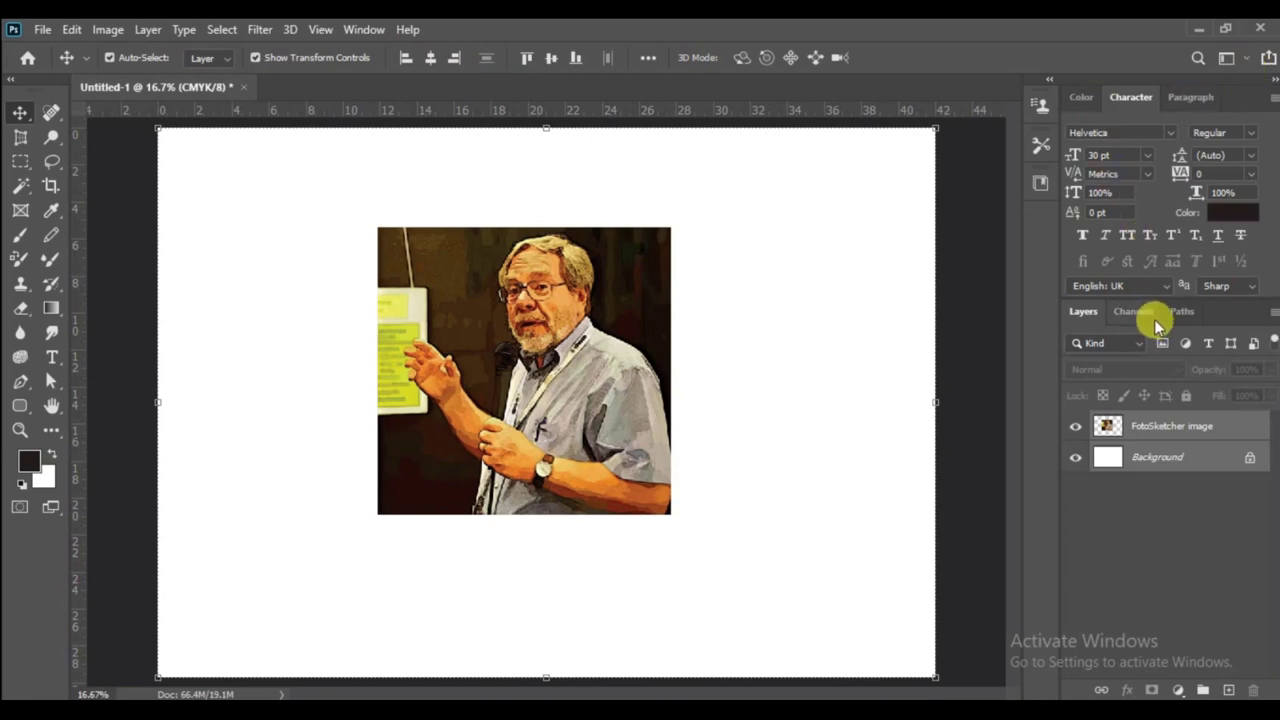
pyautogui.click(430, 60)
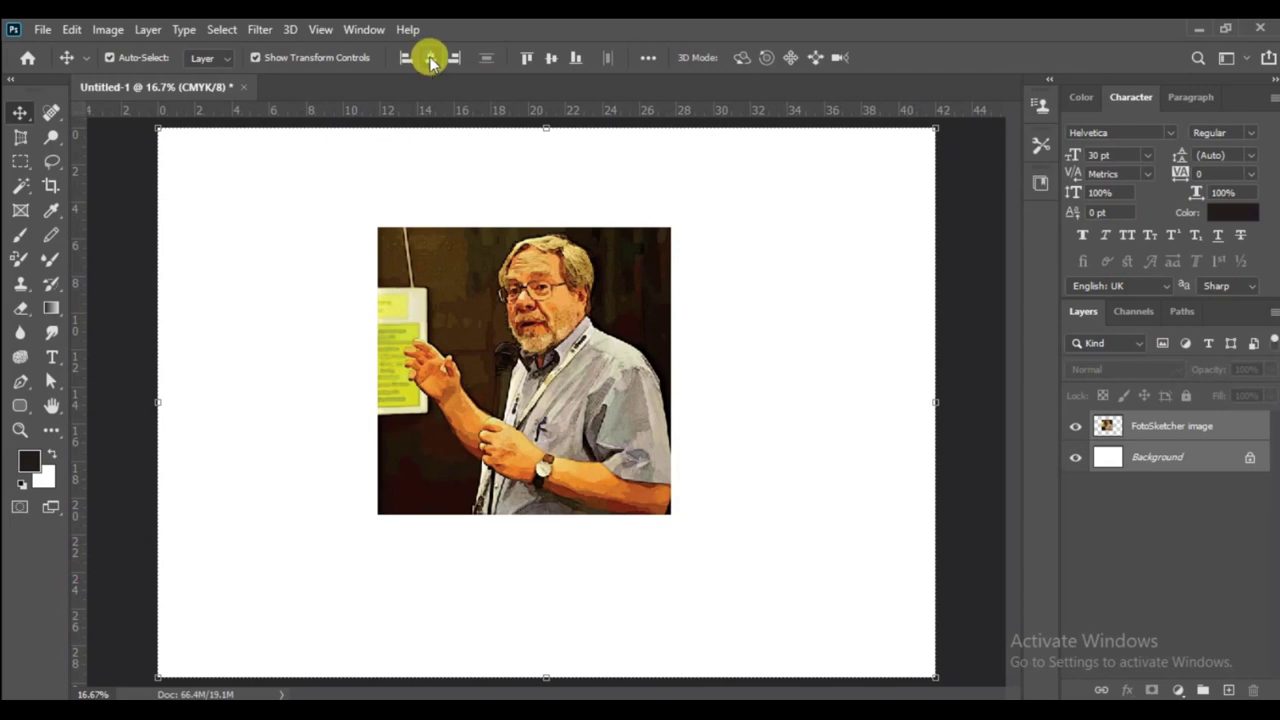
pyautogui.click(551, 60)
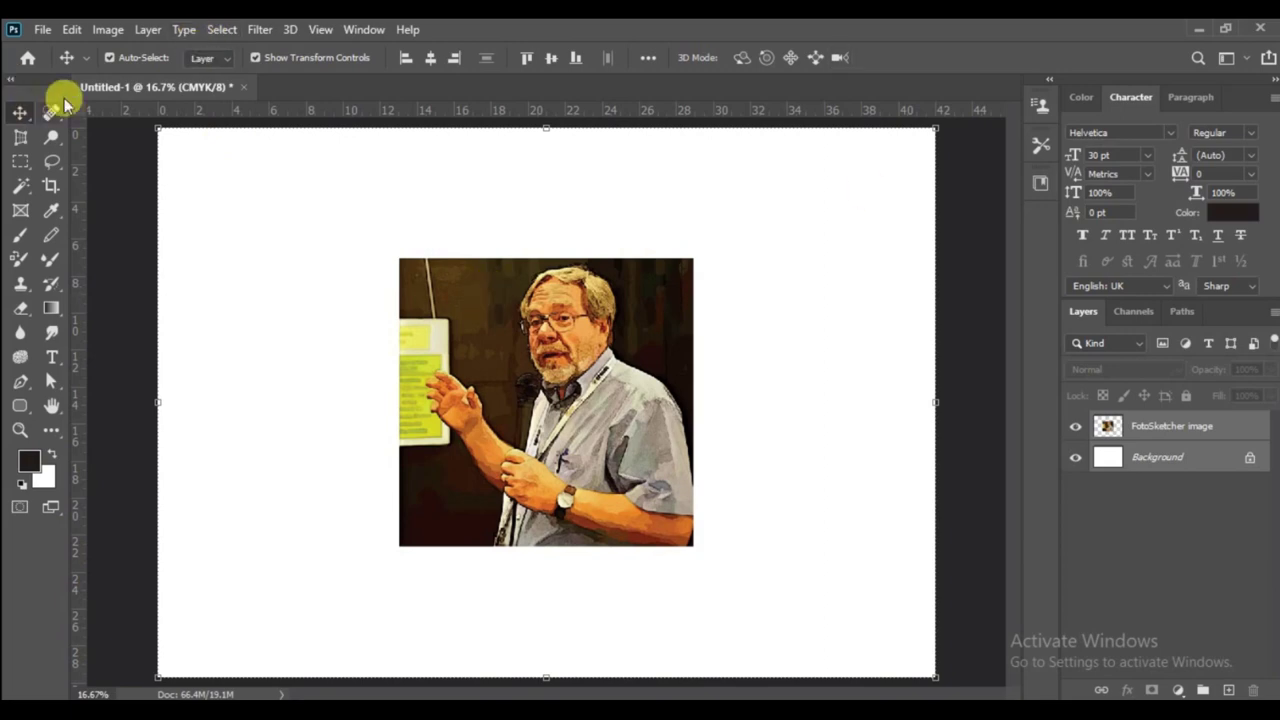
# - Save the layout in Photoshop format as w.psd, keeping the default format options
pyautogui.click(40, 32)
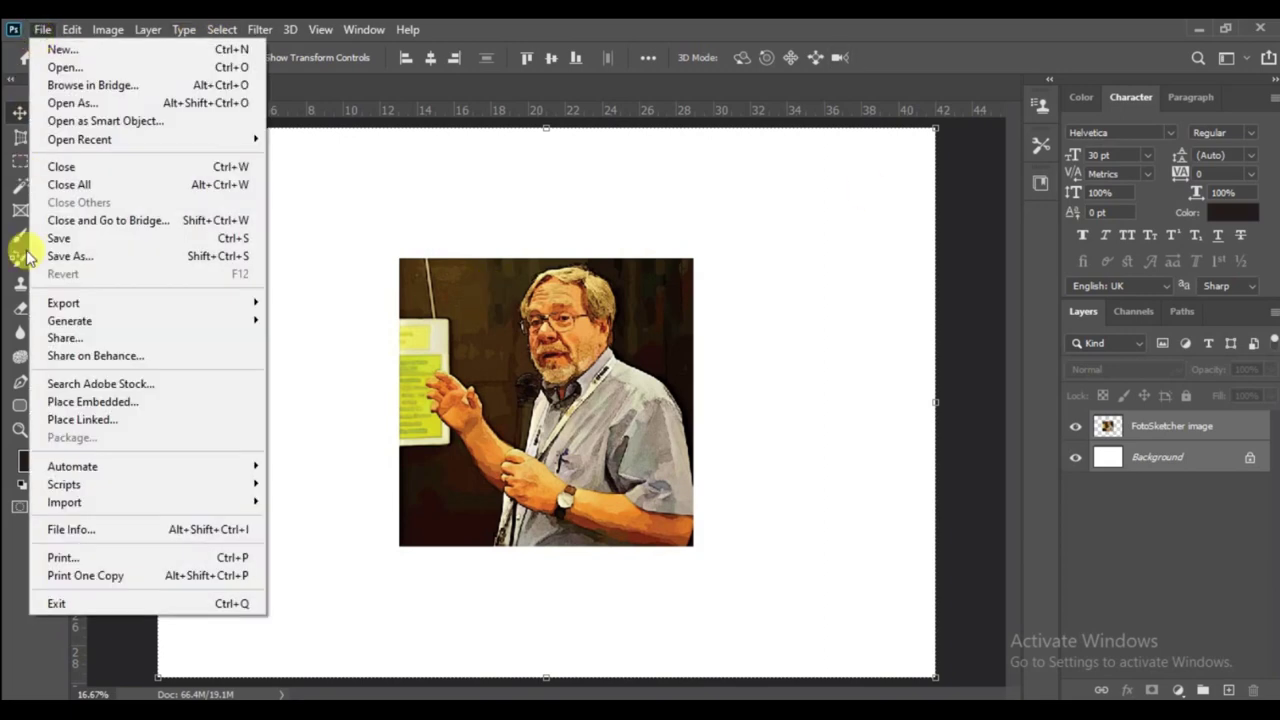
pyautogui.click(104, 262)
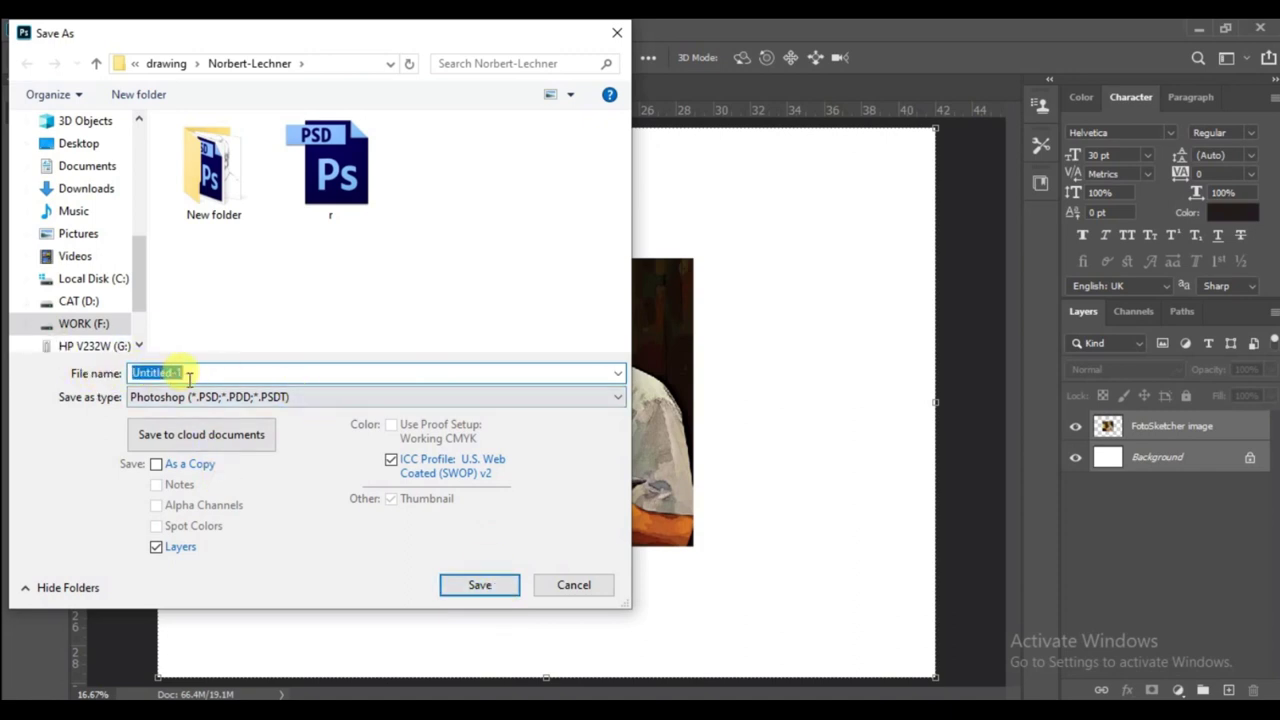
pyautogui.moveTo(191, 373); pyautogui.dragTo(79, 374)
pyautogui.write('w')
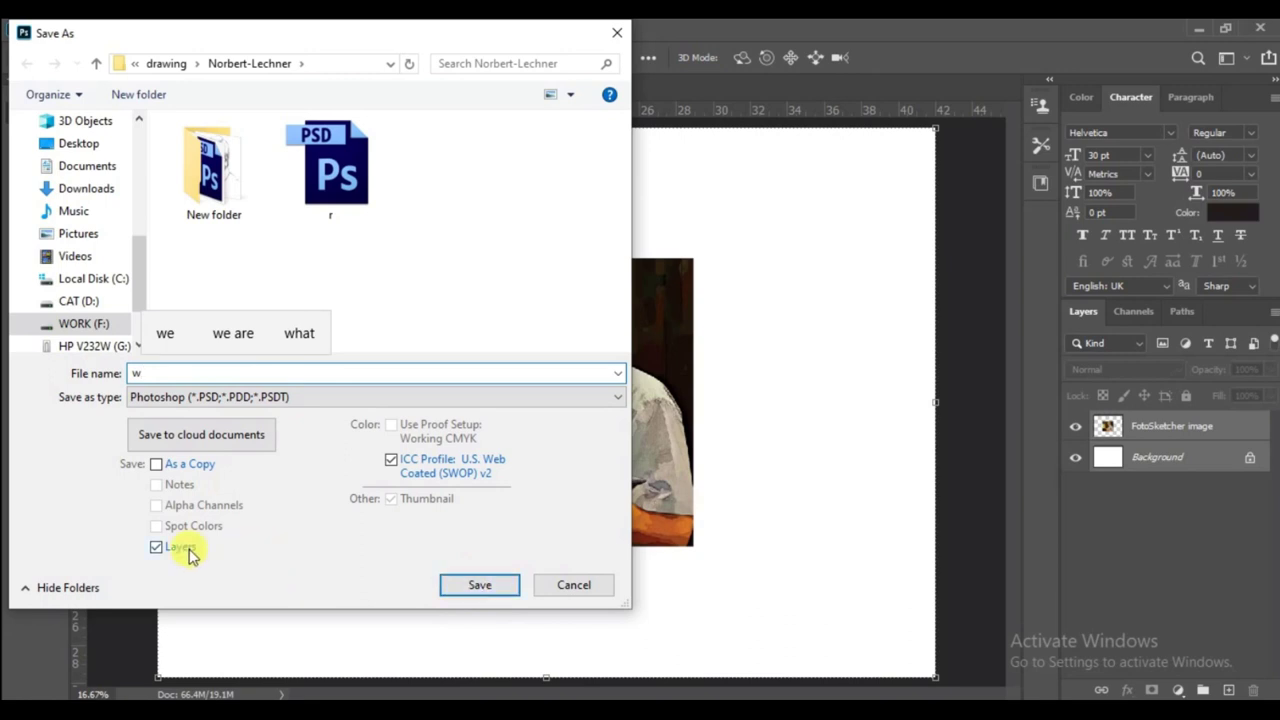
pyautogui.click(477, 585)
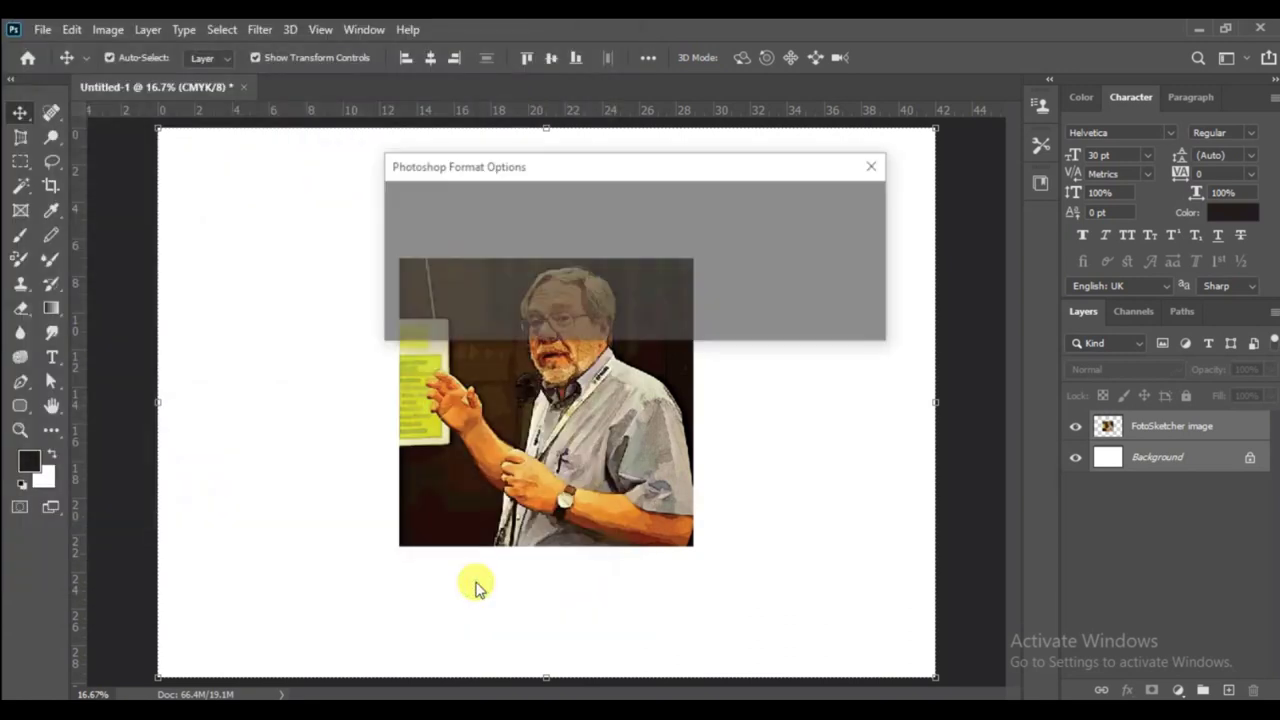
pyautogui.click(838, 204)
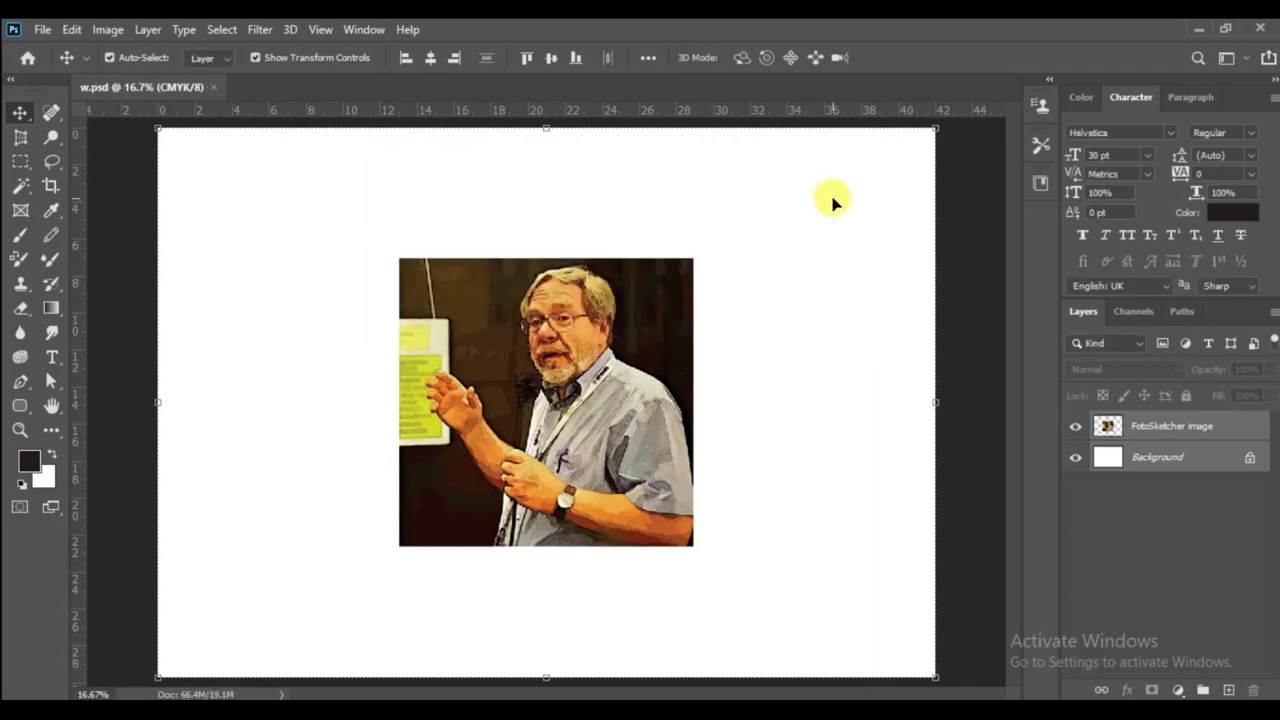
# - Save a copy of w as JPEG, reaching JPEG Options with quality at 2
pyautogui.click(42, 30)
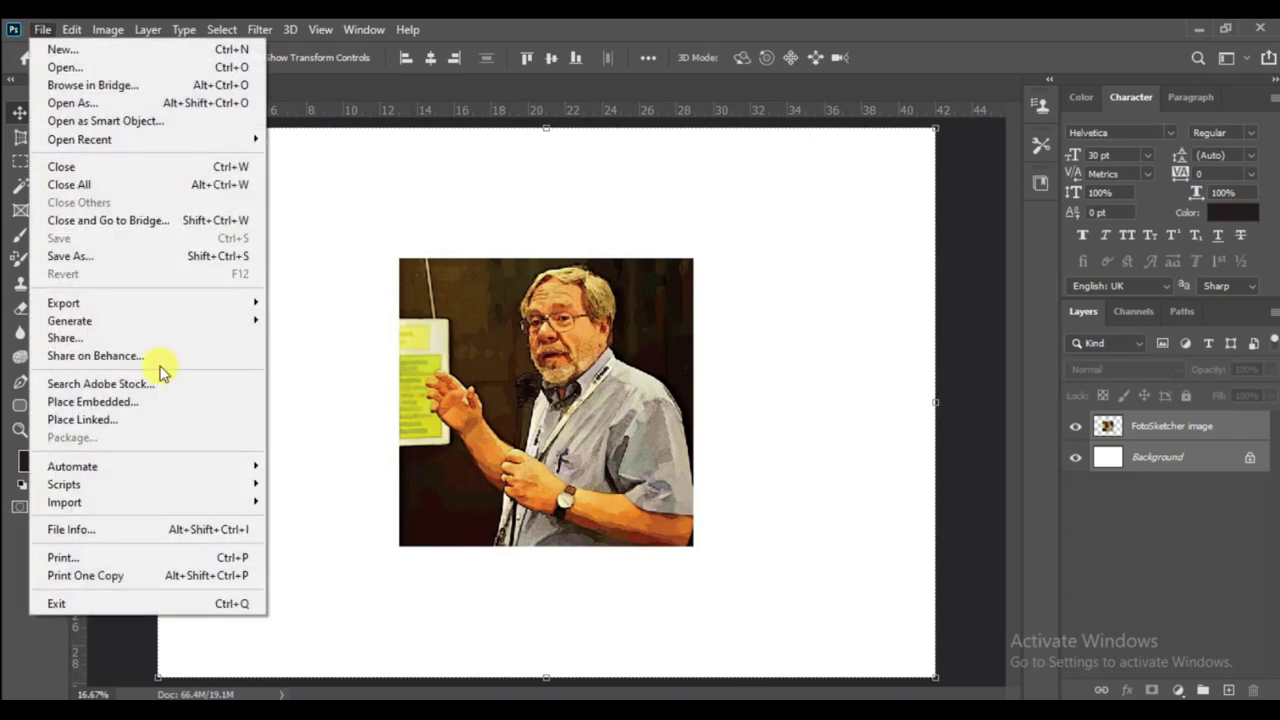
pyautogui.click(90, 256)
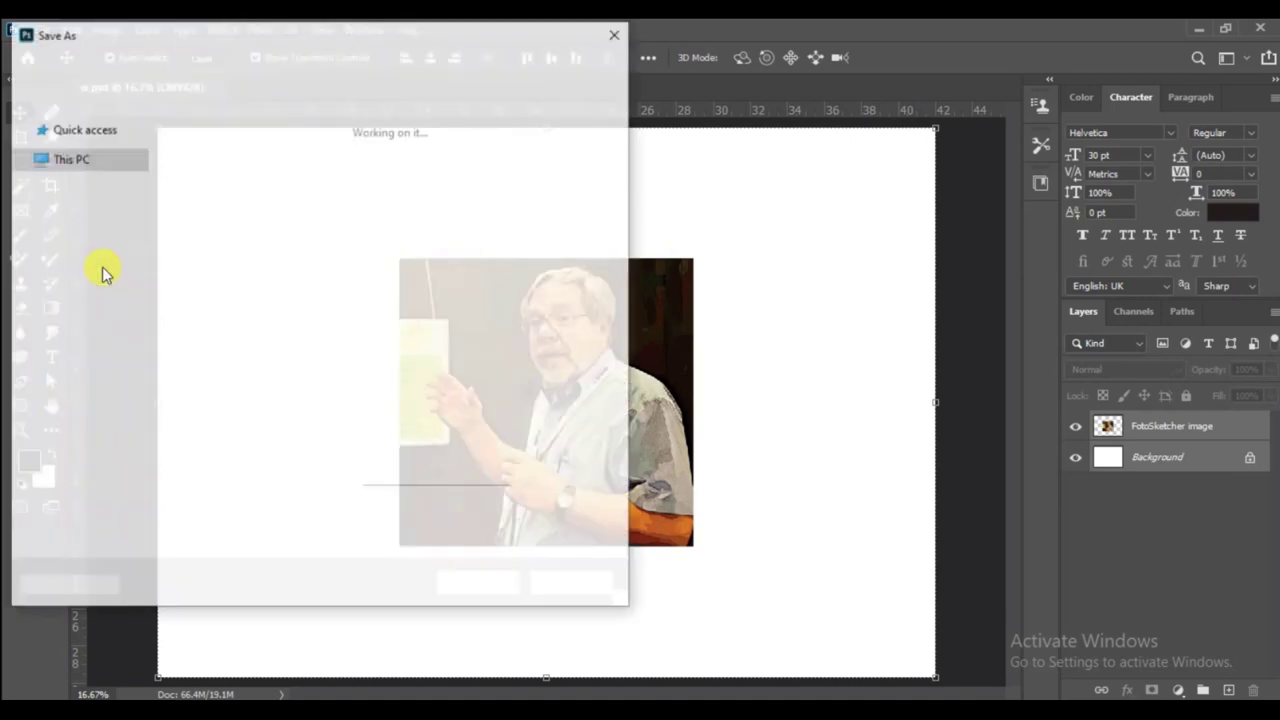
pyautogui.click(358, 405)
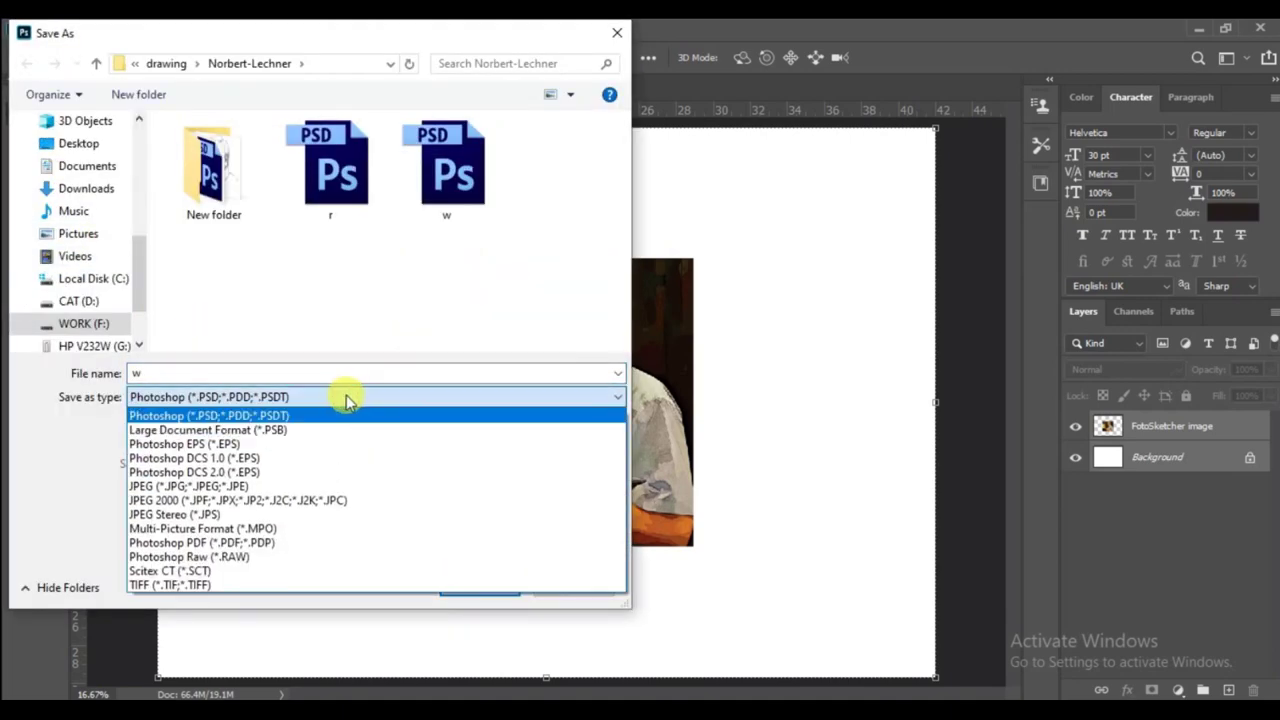
pyautogui.click(183, 487)
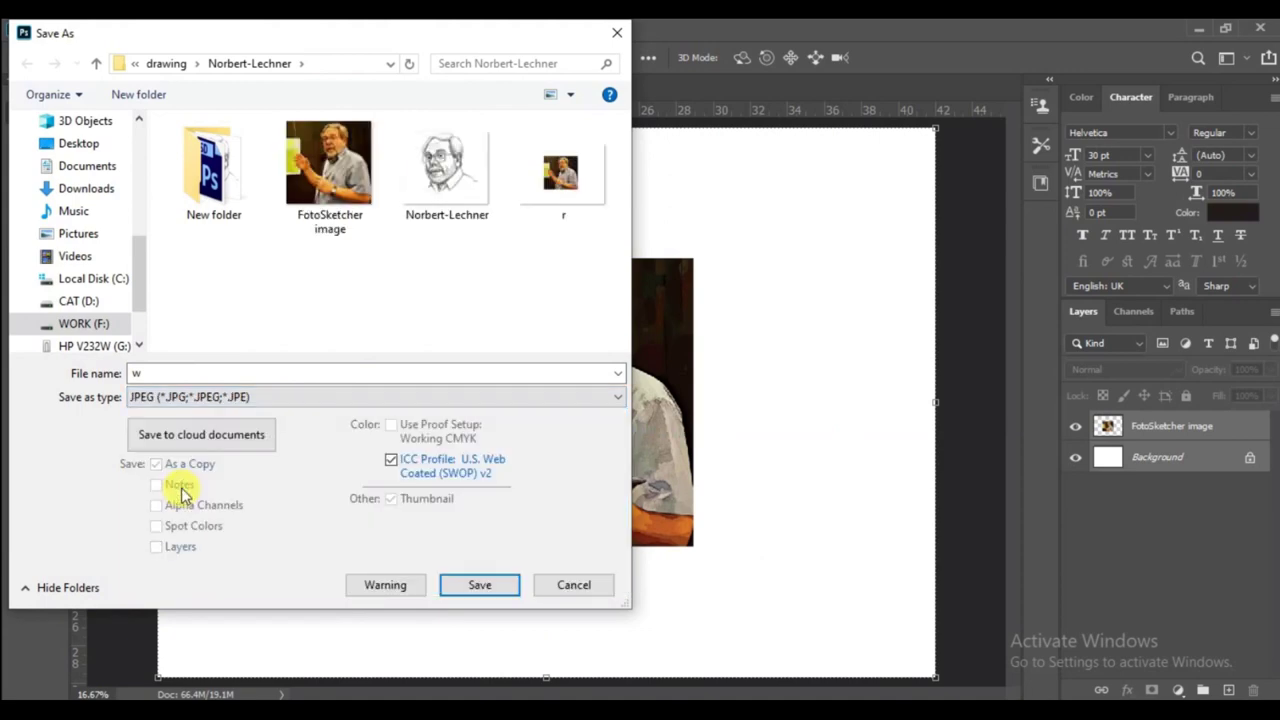
pyautogui.click(478, 587)
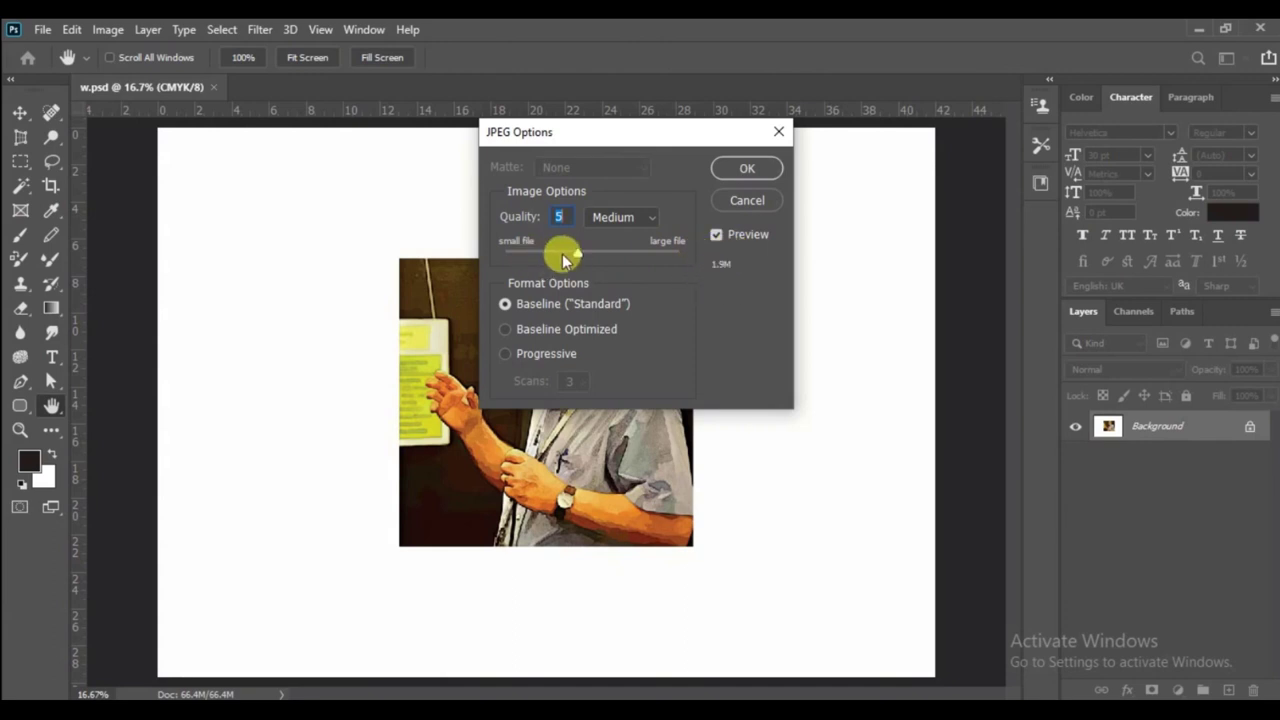
pyautogui.moveTo(566, 254); pyautogui.dragTo(528, 253)
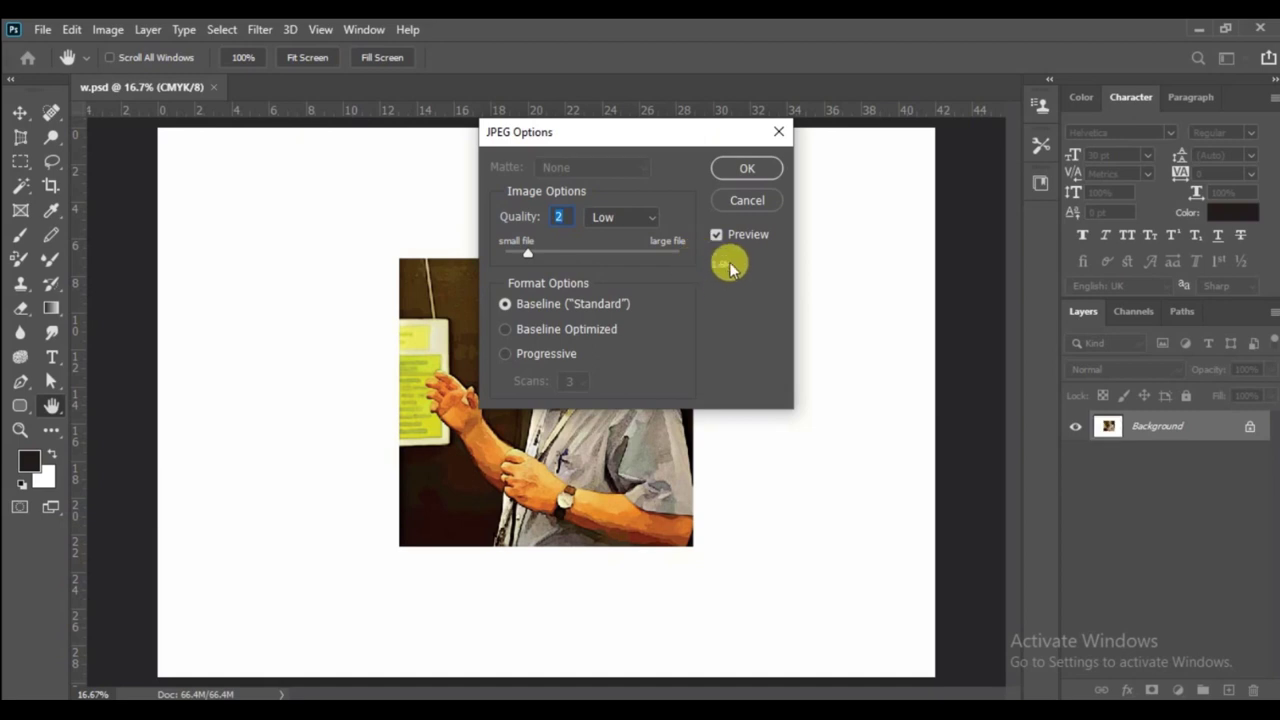
# - Set JPEG quality to 6 (Medium) and confirm the JPEG save
pyautogui.moveTo(528, 256); pyautogui.dragTo(627, 253)
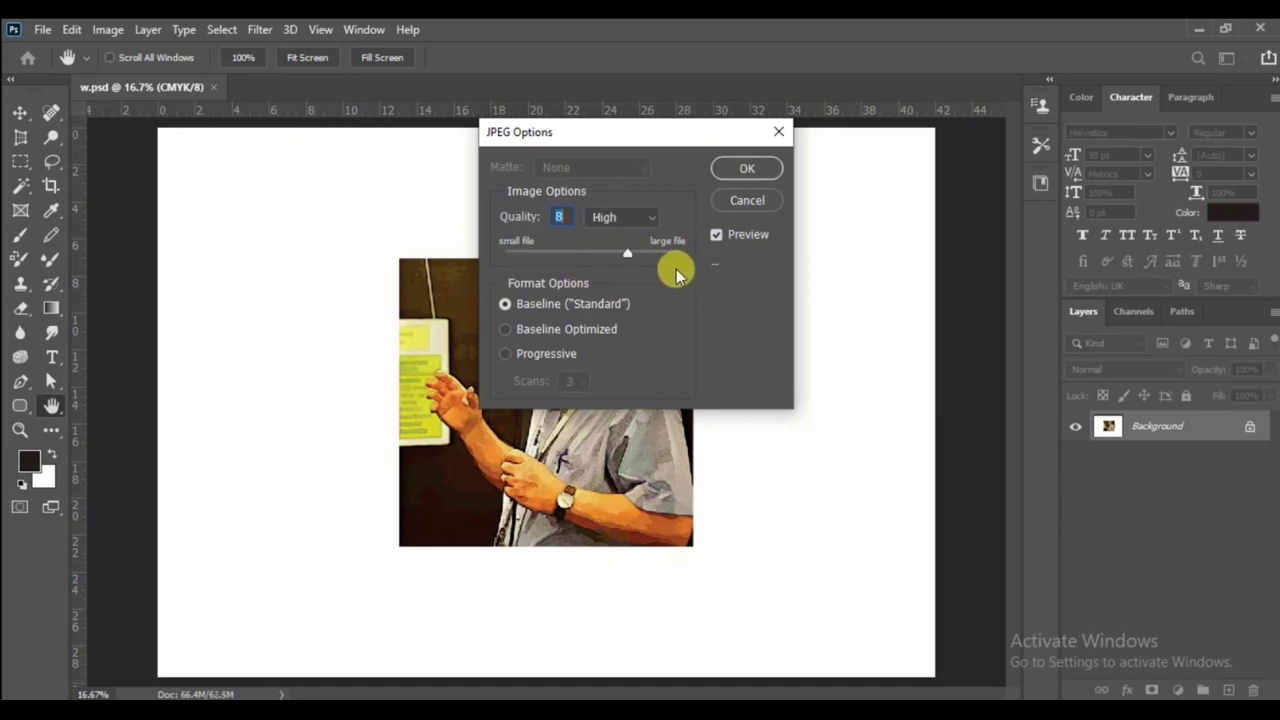
pyautogui.moveTo(627, 253)
pyautogui.mouseDown()
pyautogui.moveTo(646, 251)
pyautogui.moveTo(631, 255)
pyautogui.mouseUp()
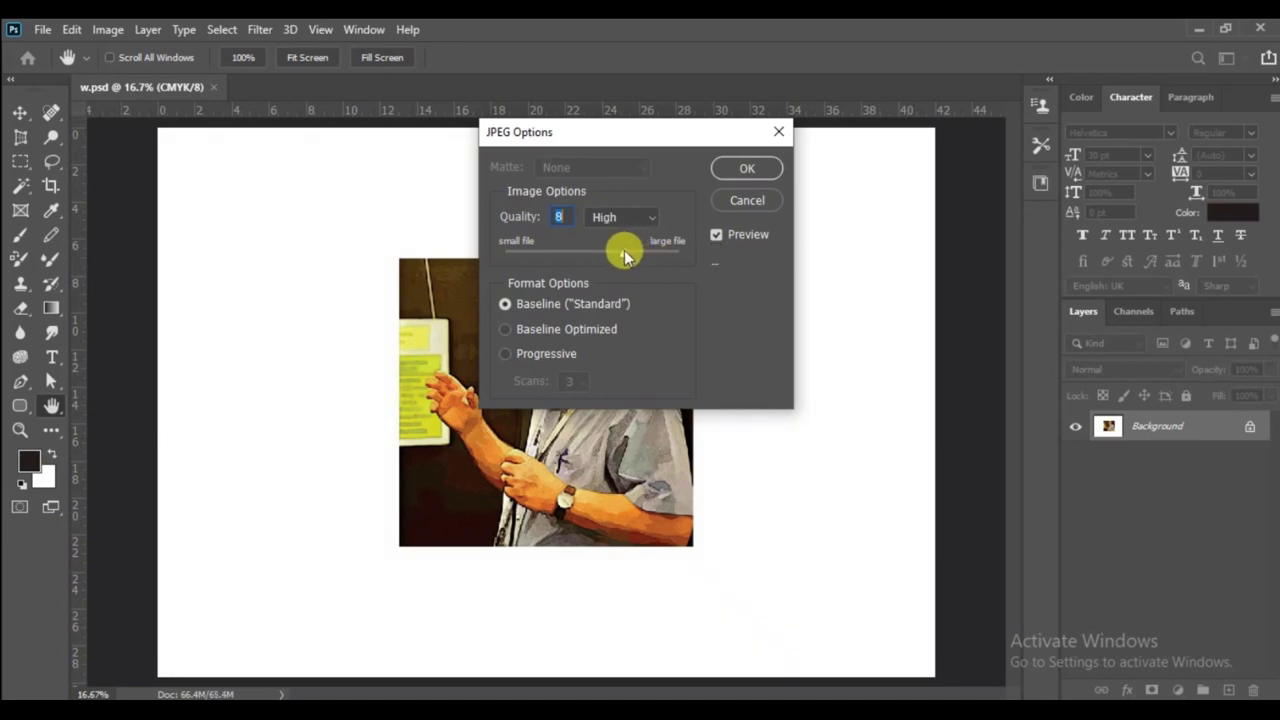
pyautogui.moveTo(637, 258); pyautogui.dragTo(623, 257)
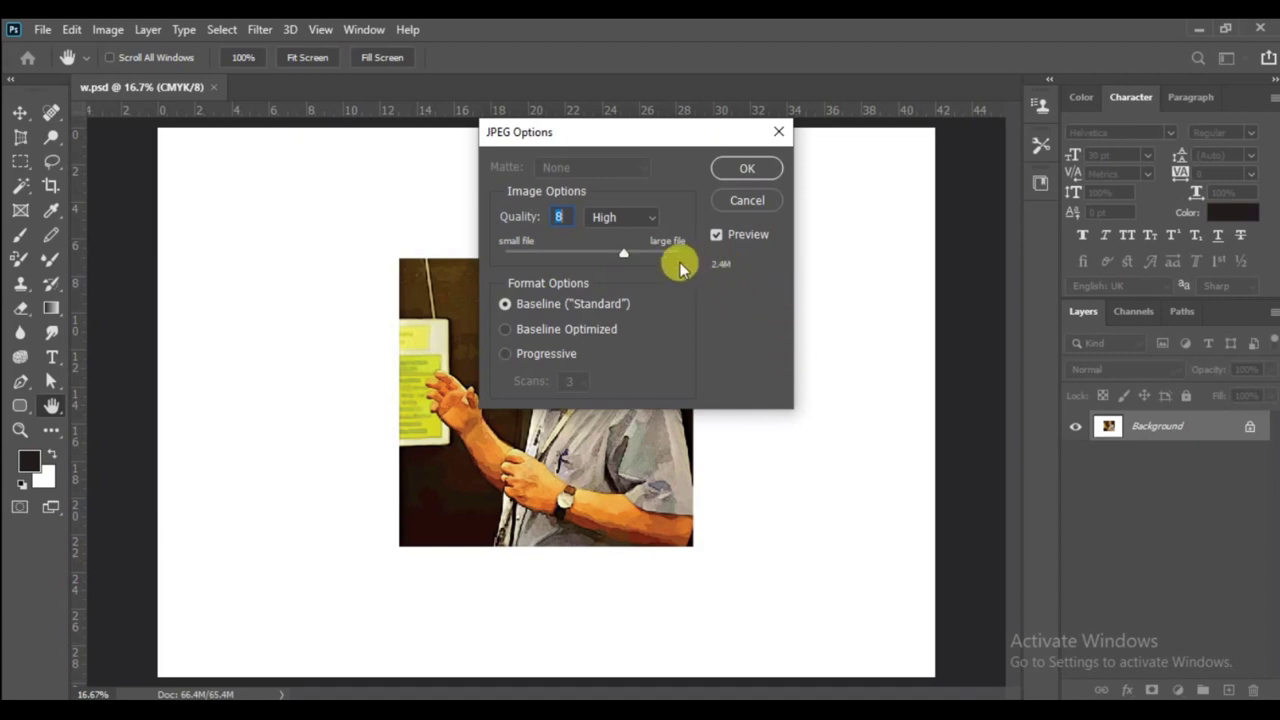
pyautogui.moveTo(625, 255); pyautogui.dragTo(676, 253)
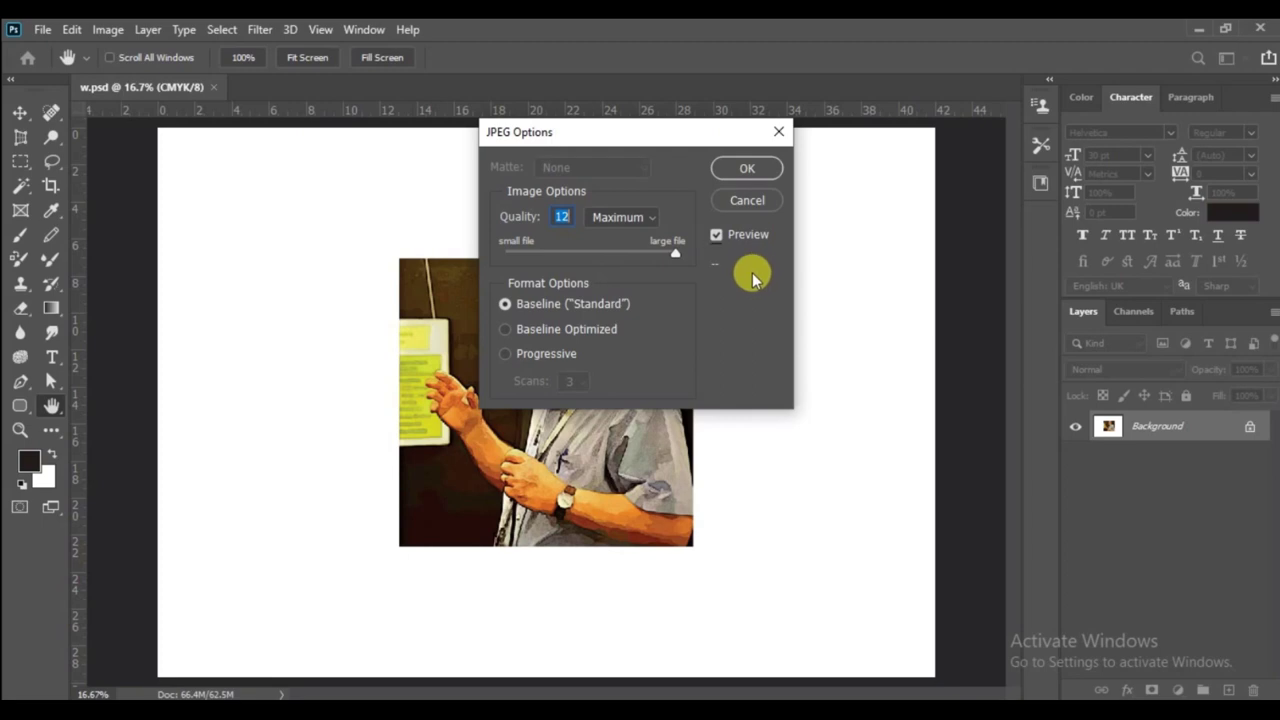
pyautogui.moveTo(676, 253); pyautogui.dragTo(594, 257)
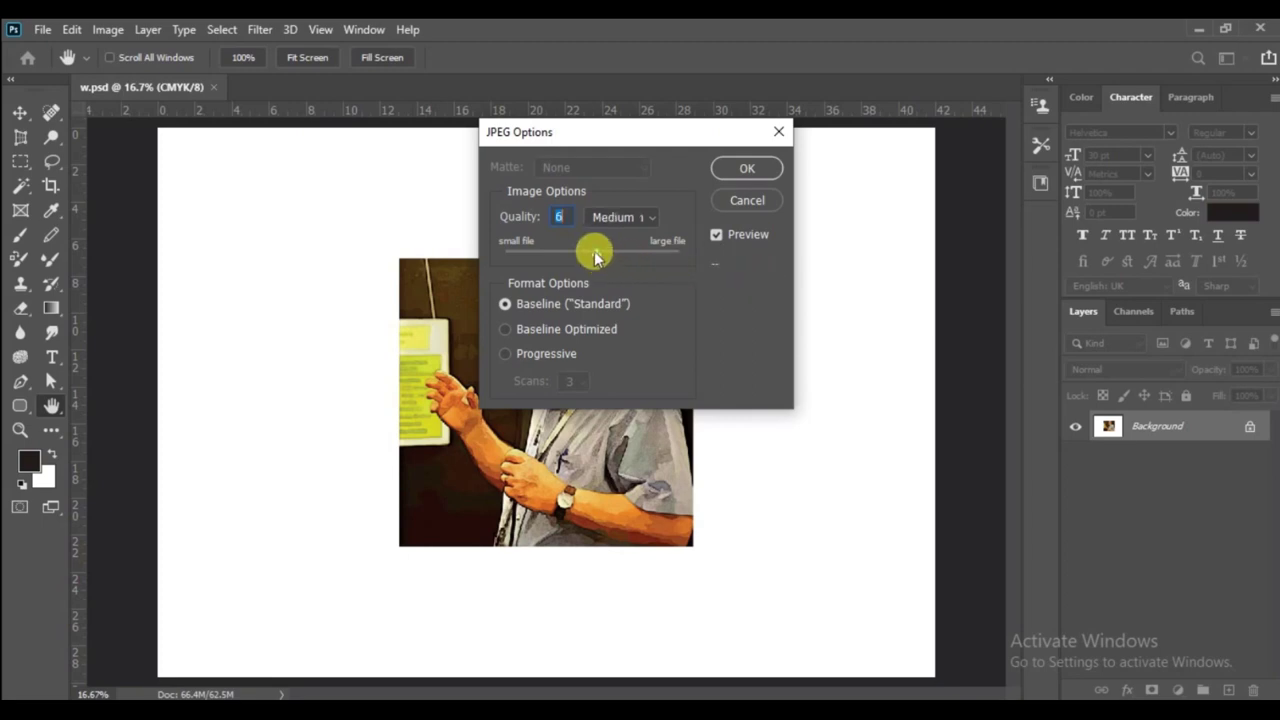
pyautogui.click(740, 175)
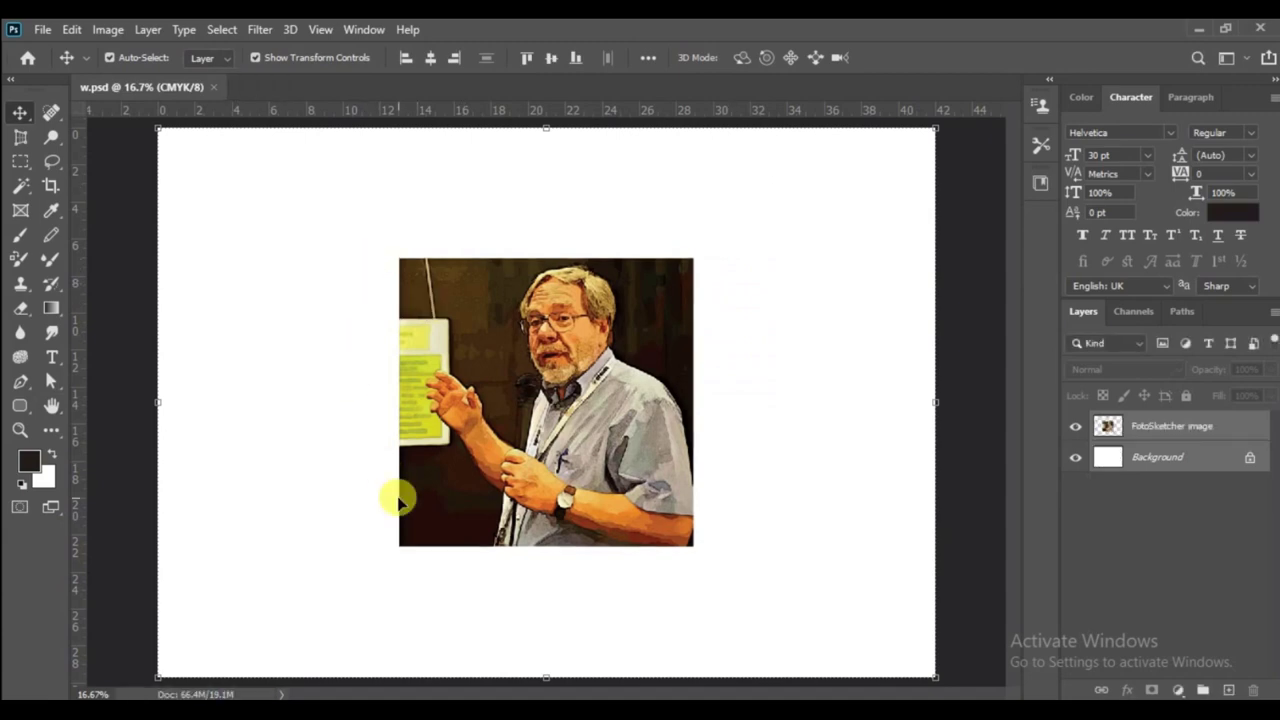
# - Save the layout w as a Photoshop PDF copy via Save As
pyautogui.click(42, 30)
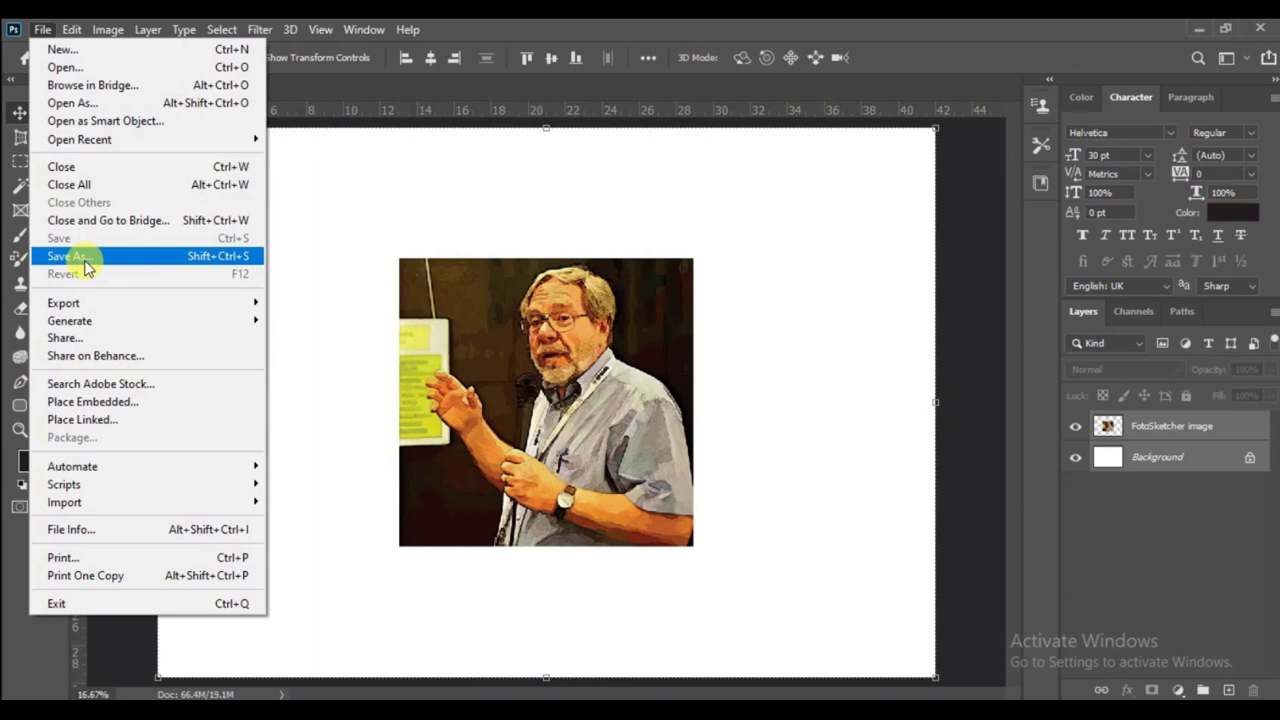
pyautogui.click(72, 256)
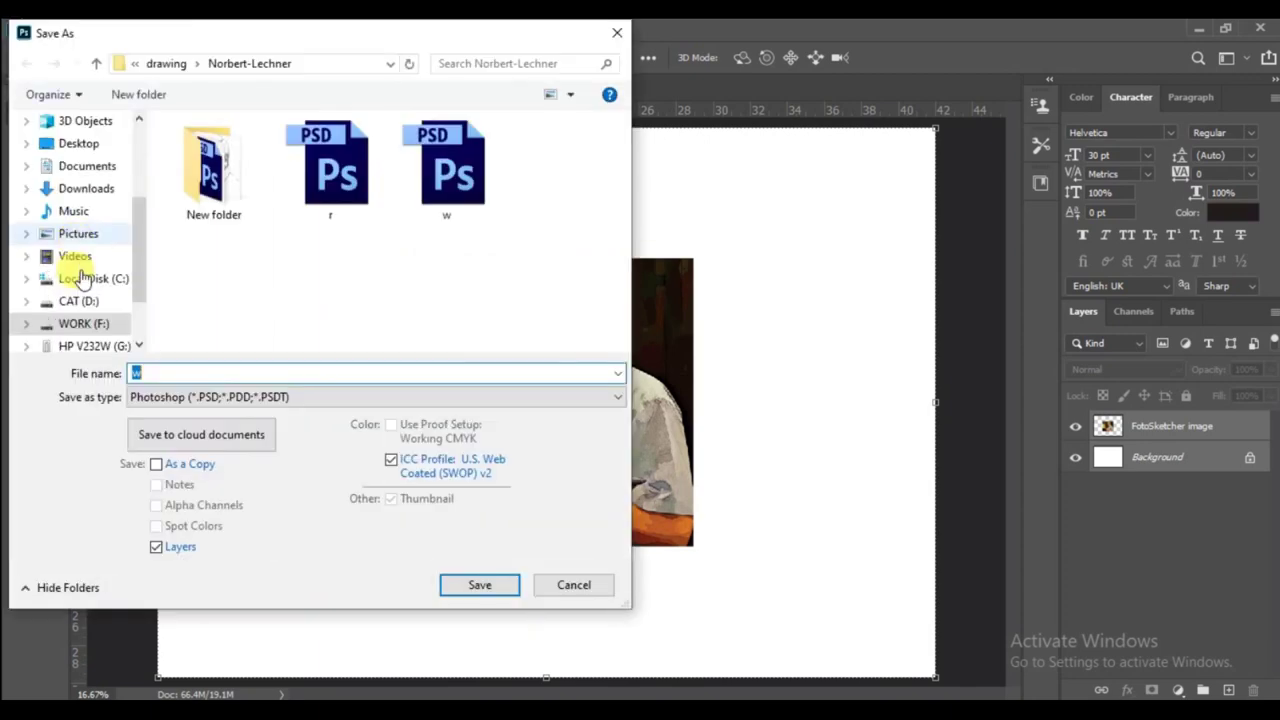
pyautogui.click(318, 398)
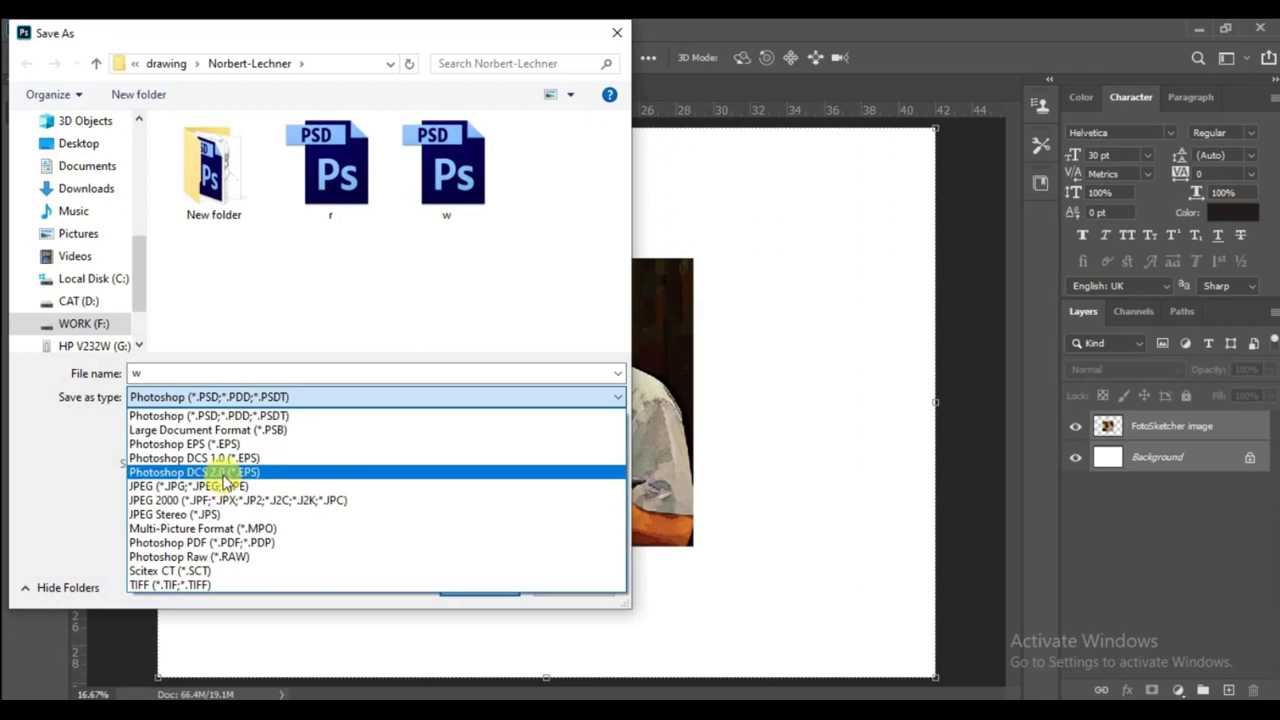
pyautogui.click(222, 545)
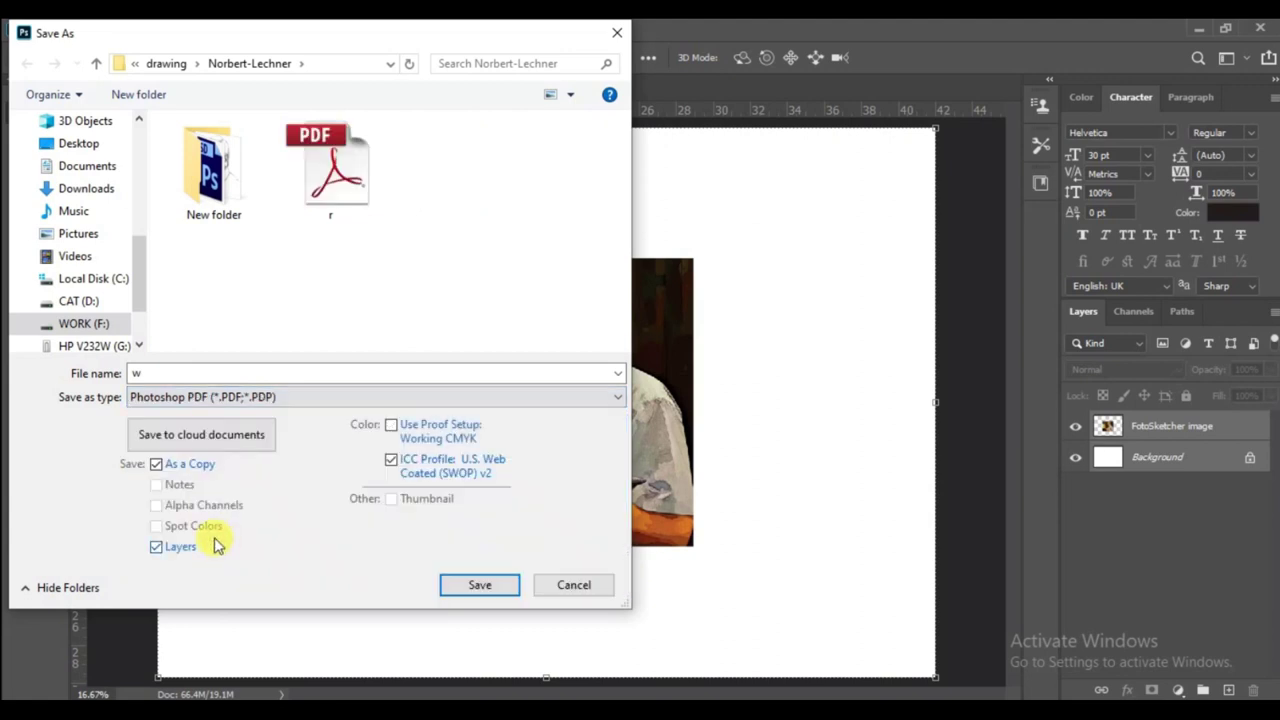
pyautogui.click(478, 585)
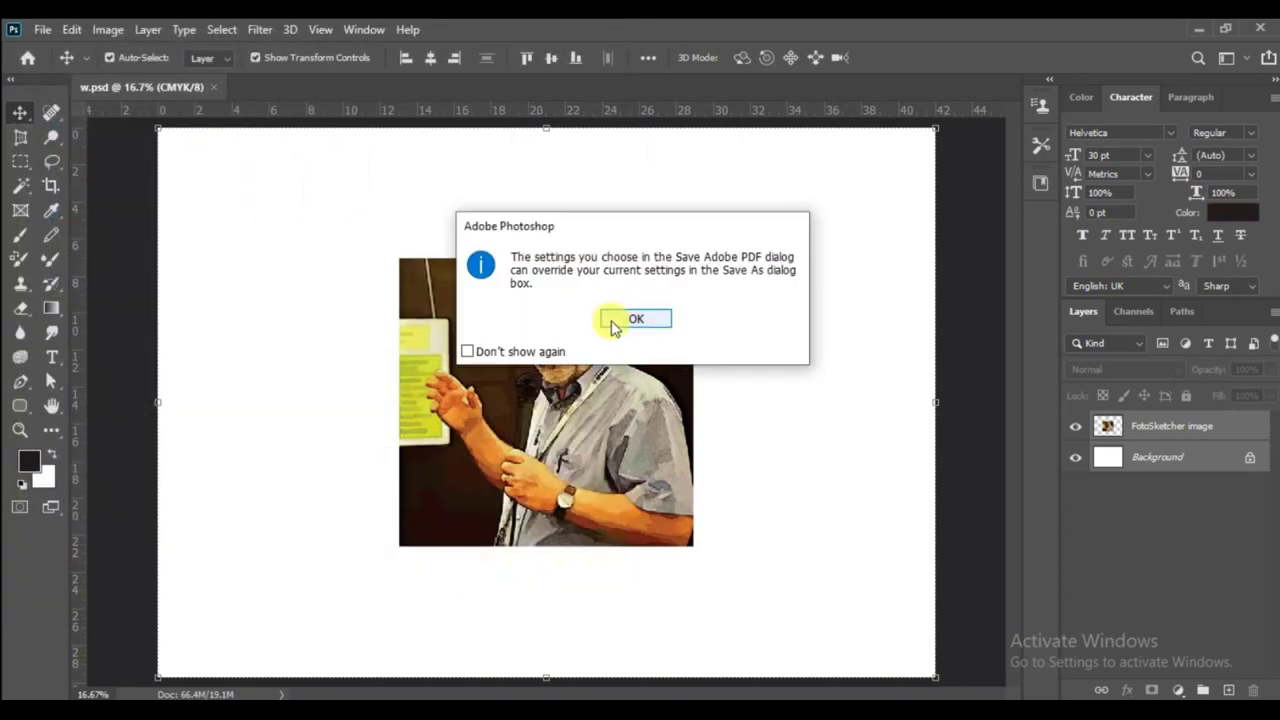
# - Dismiss the PDF notice and save w using the [Smallest File Size] preset
pyautogui.click(612, 320)
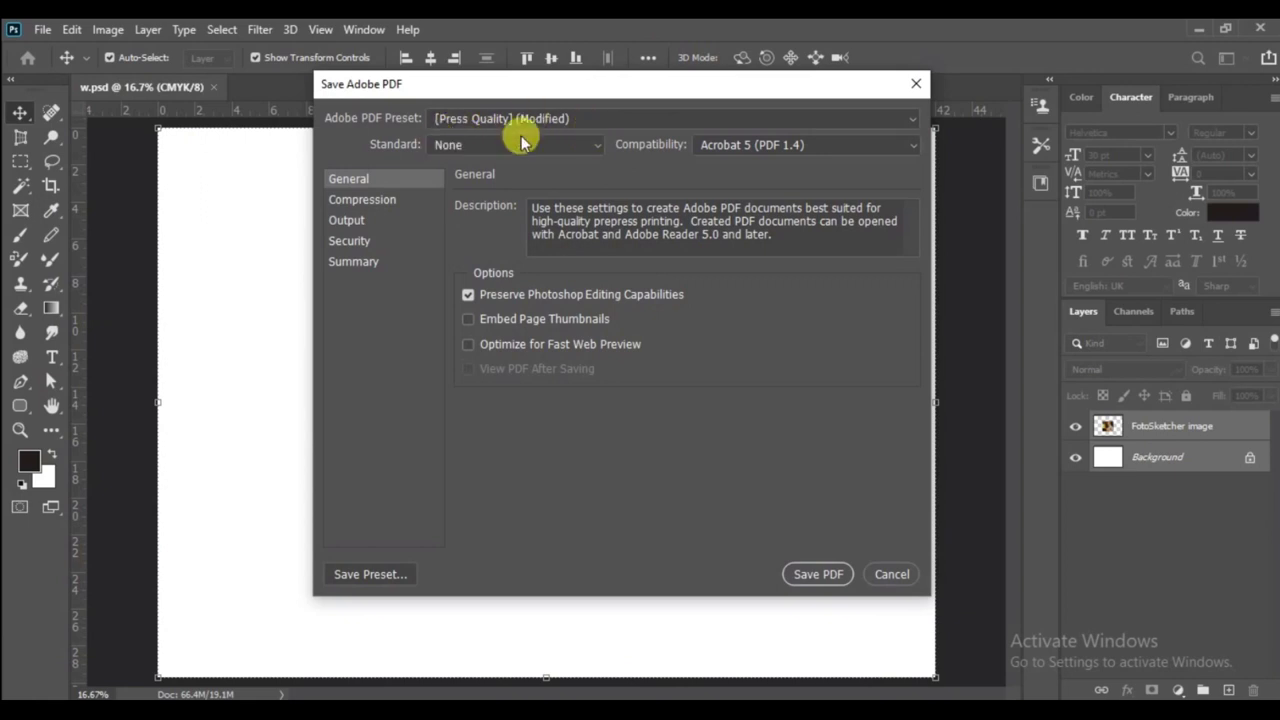
pyautogui.click(556, 120)
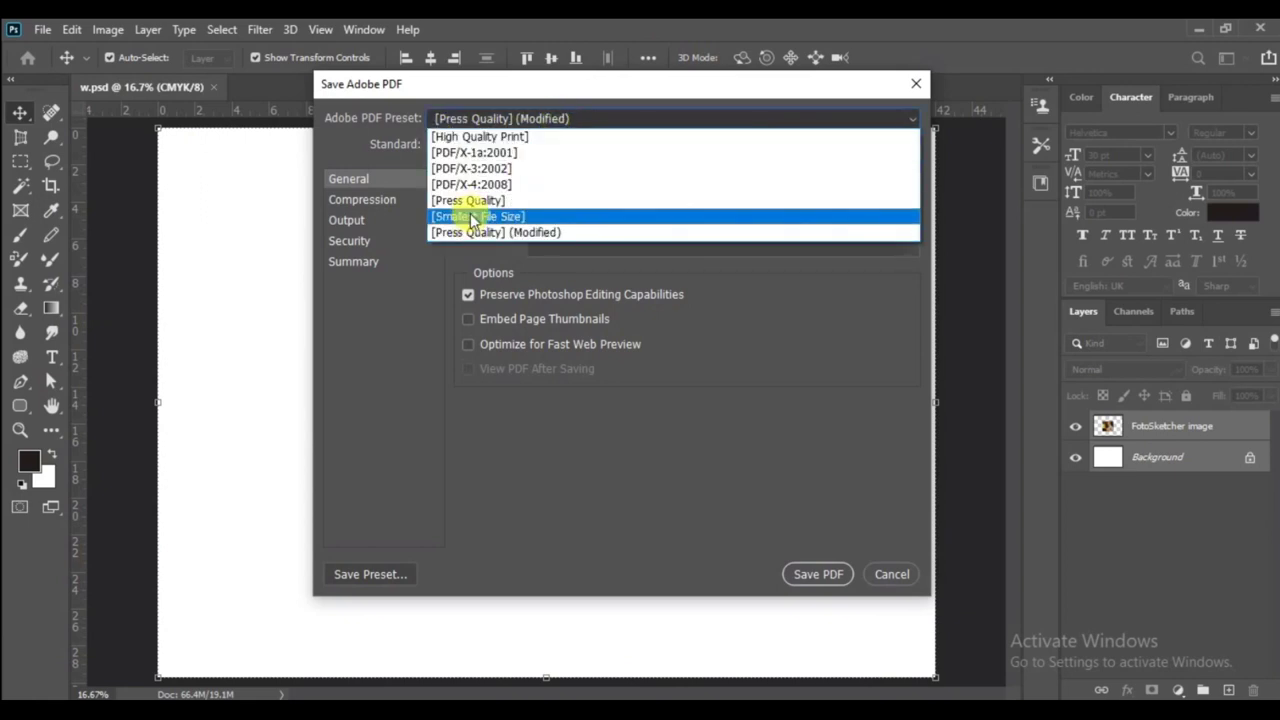
pyautogui.click(468, 201)
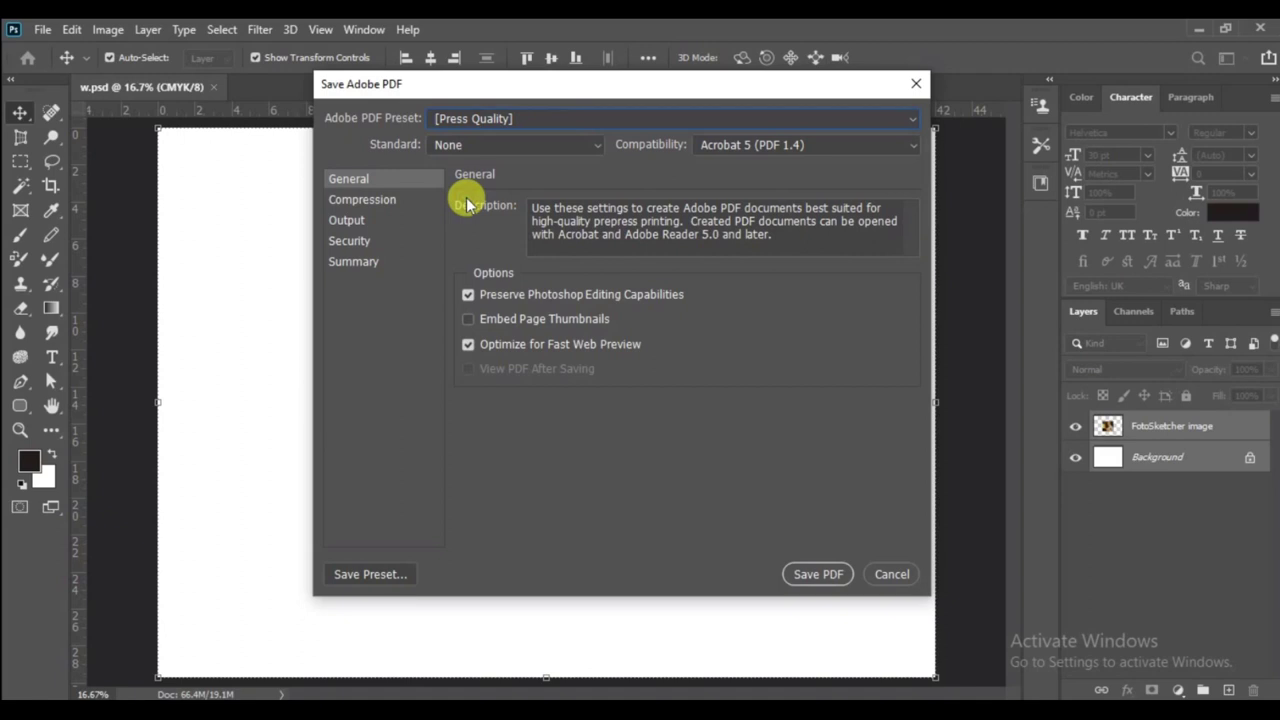
pyautogui.click(468, 295)
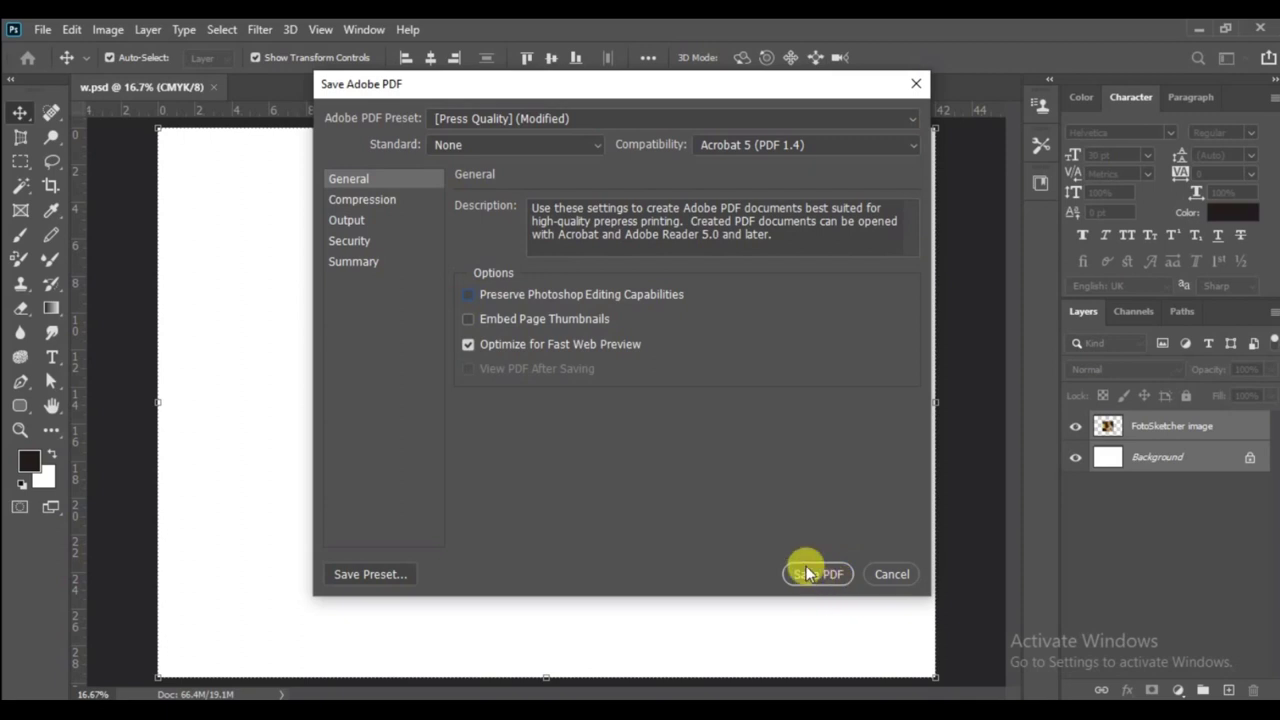
pyautogui.click(548, 119)
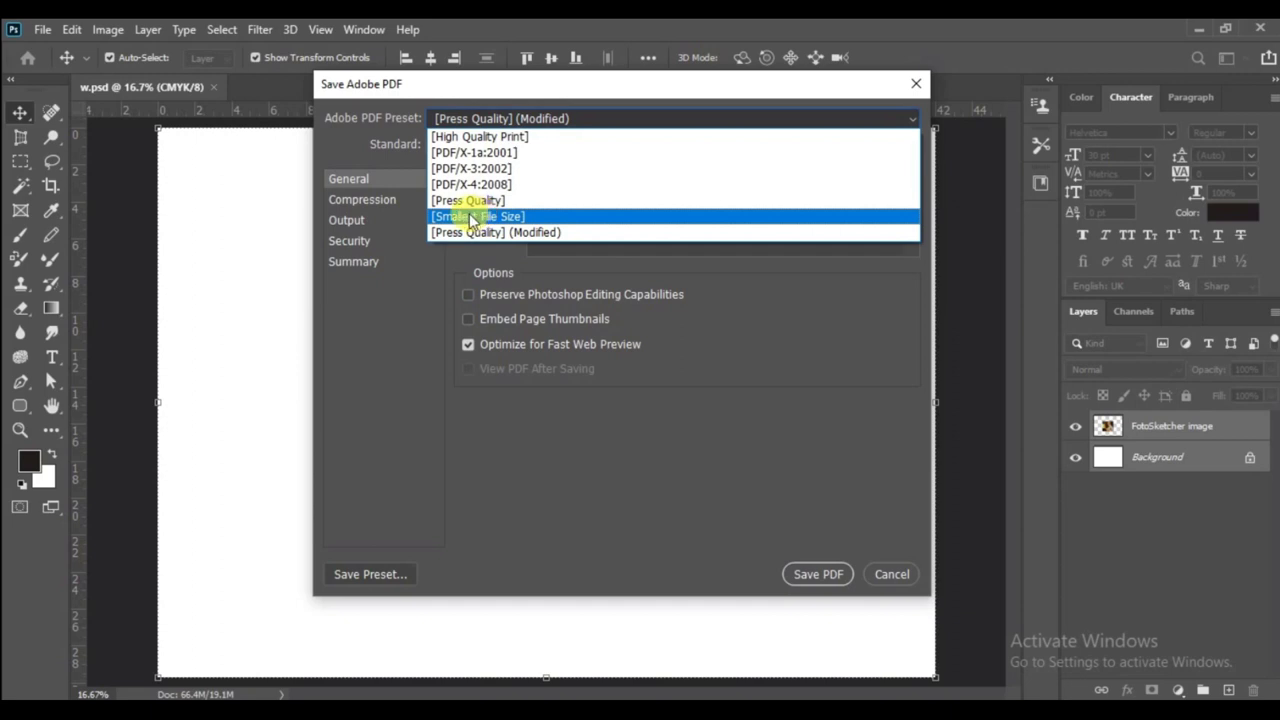
pyautogui.click(470, 217)
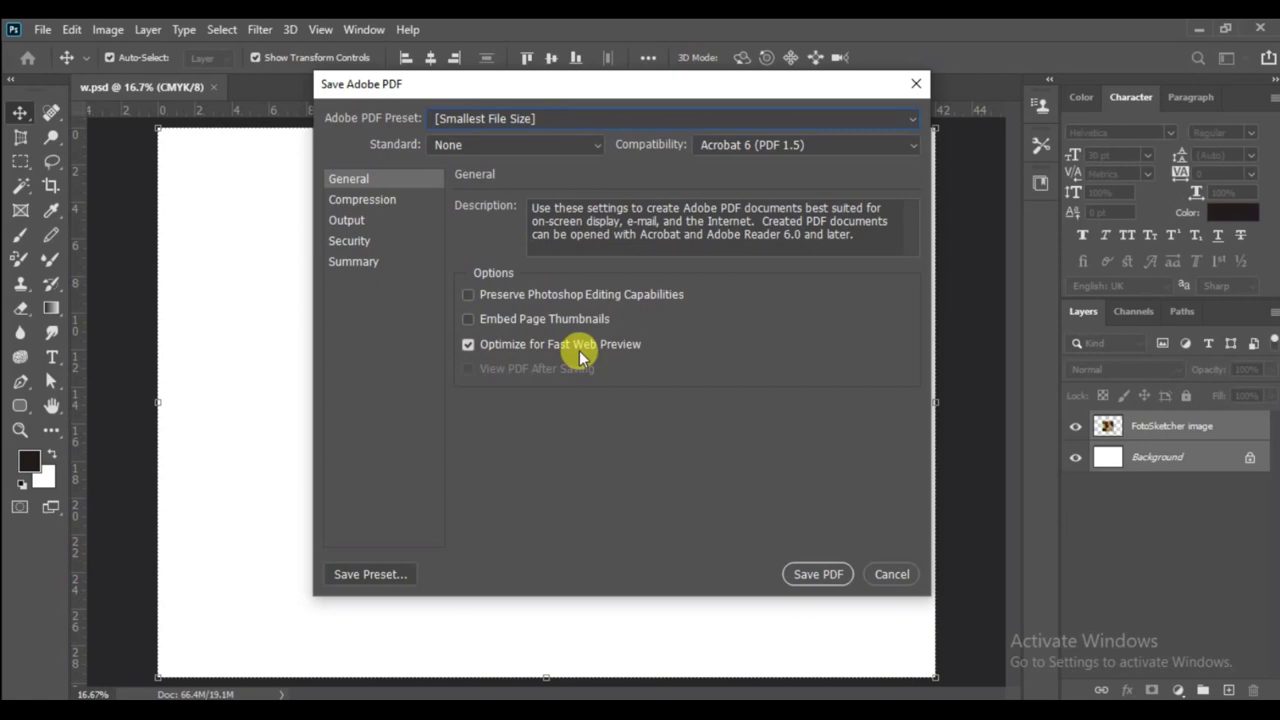
pyautogui.click(813, 575)
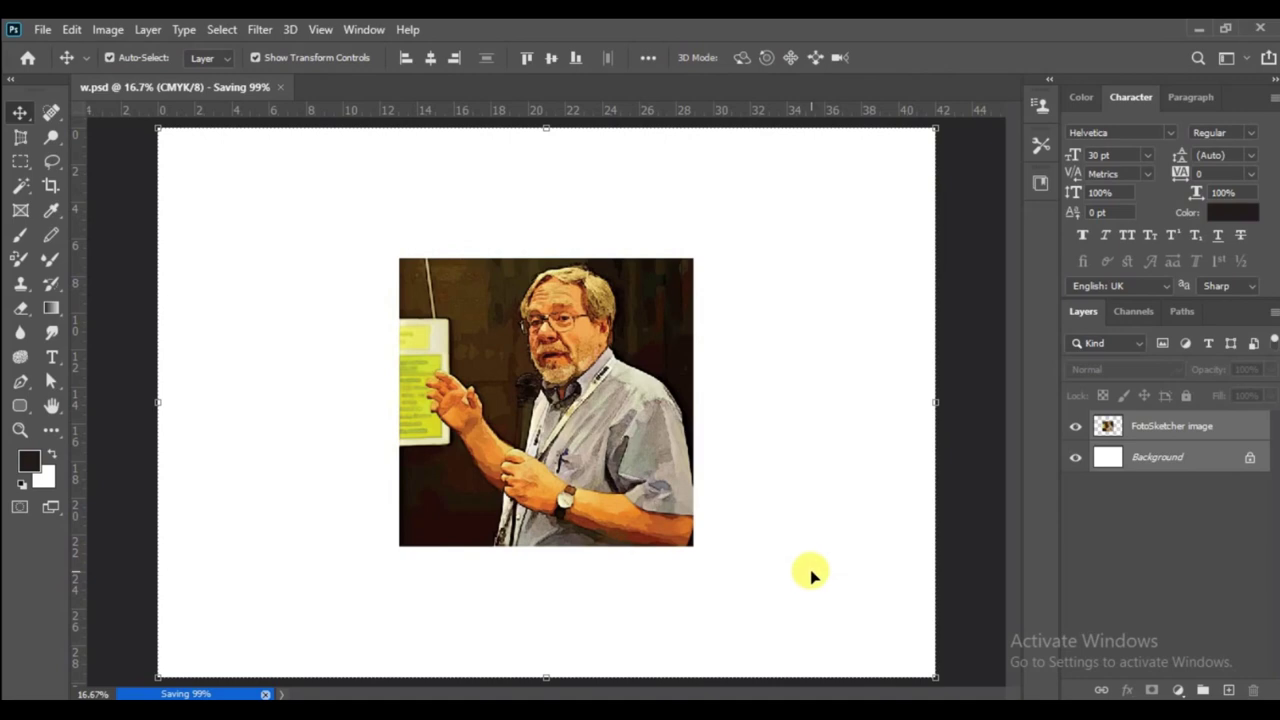